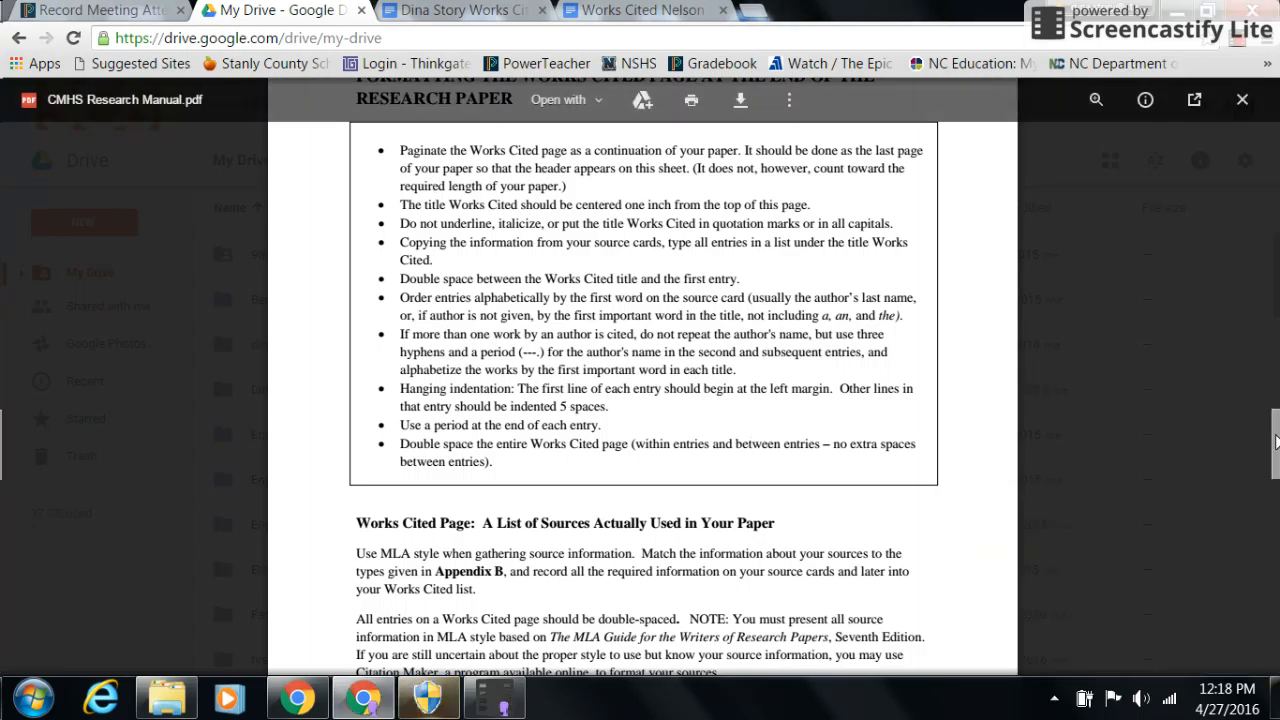
# Step: Review the Works Cited page formatting rules in the research manual, and switch to the document with the single citation
pyautogui.scroll(-5, 1276, 442)
pyautogui.scroll(2, 1276, 446)
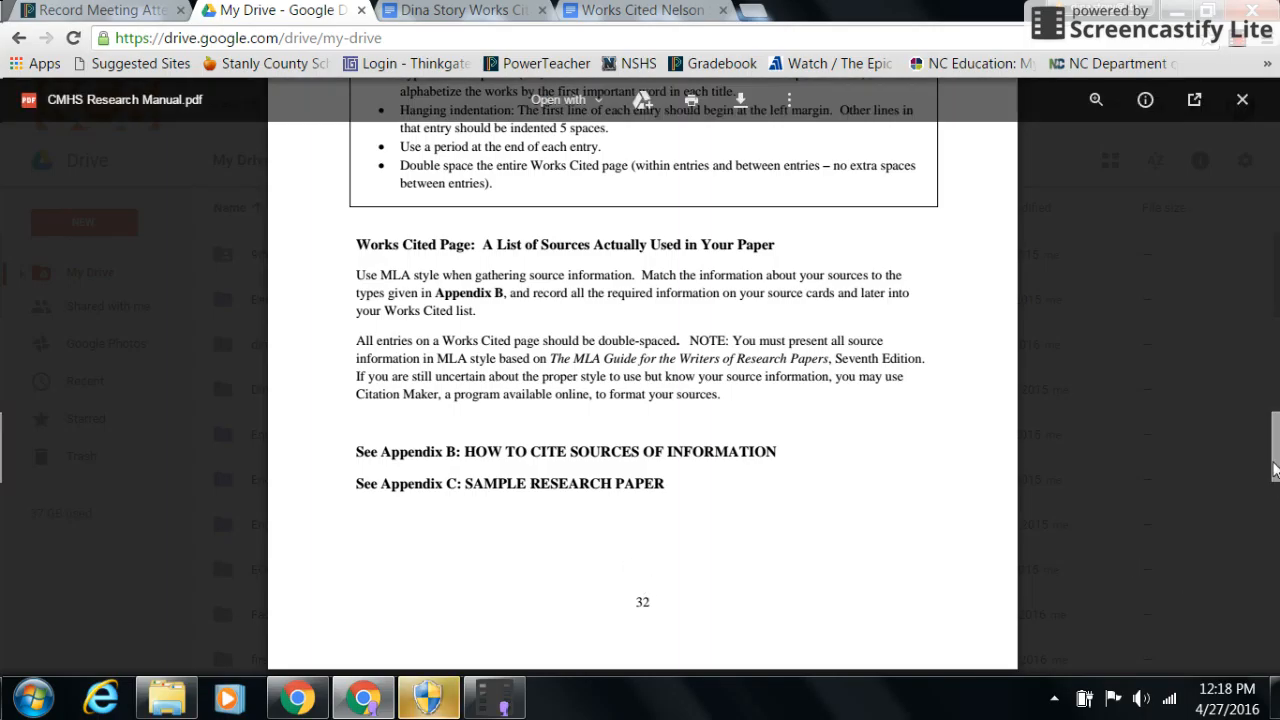
pyautogui.scroll(4, 1276, 468)
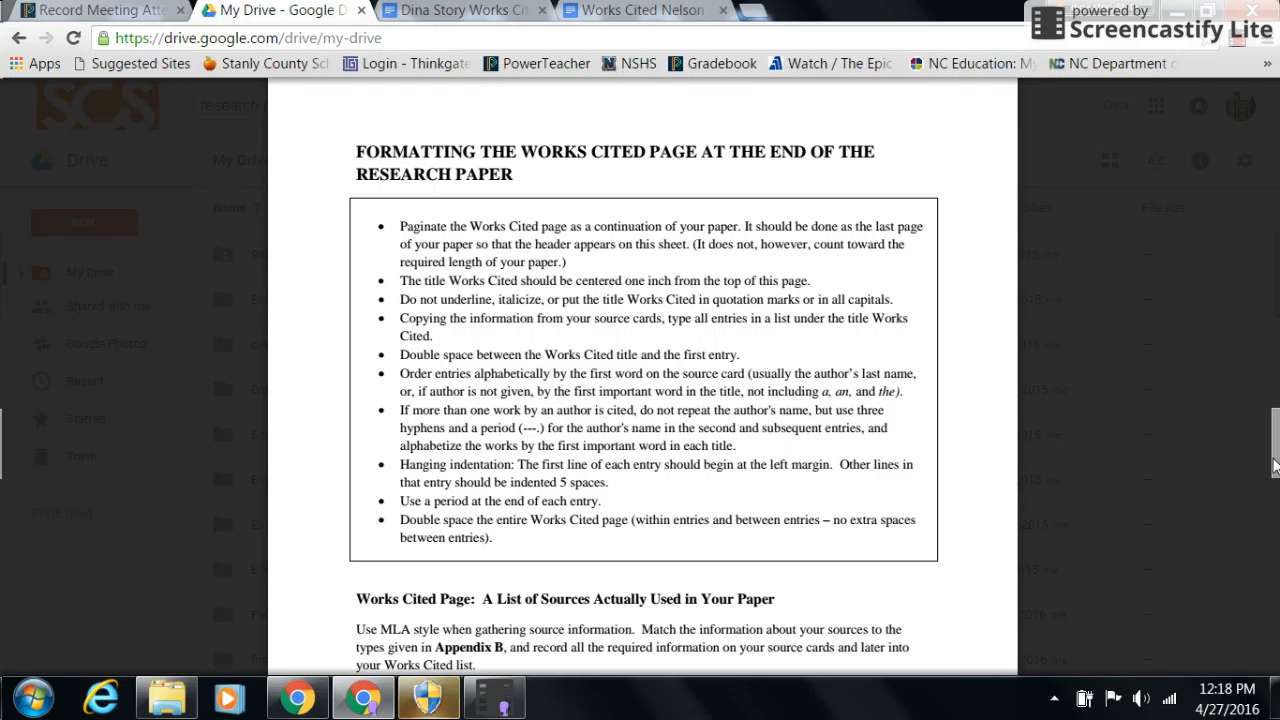
pyautogui.click(463, 12)
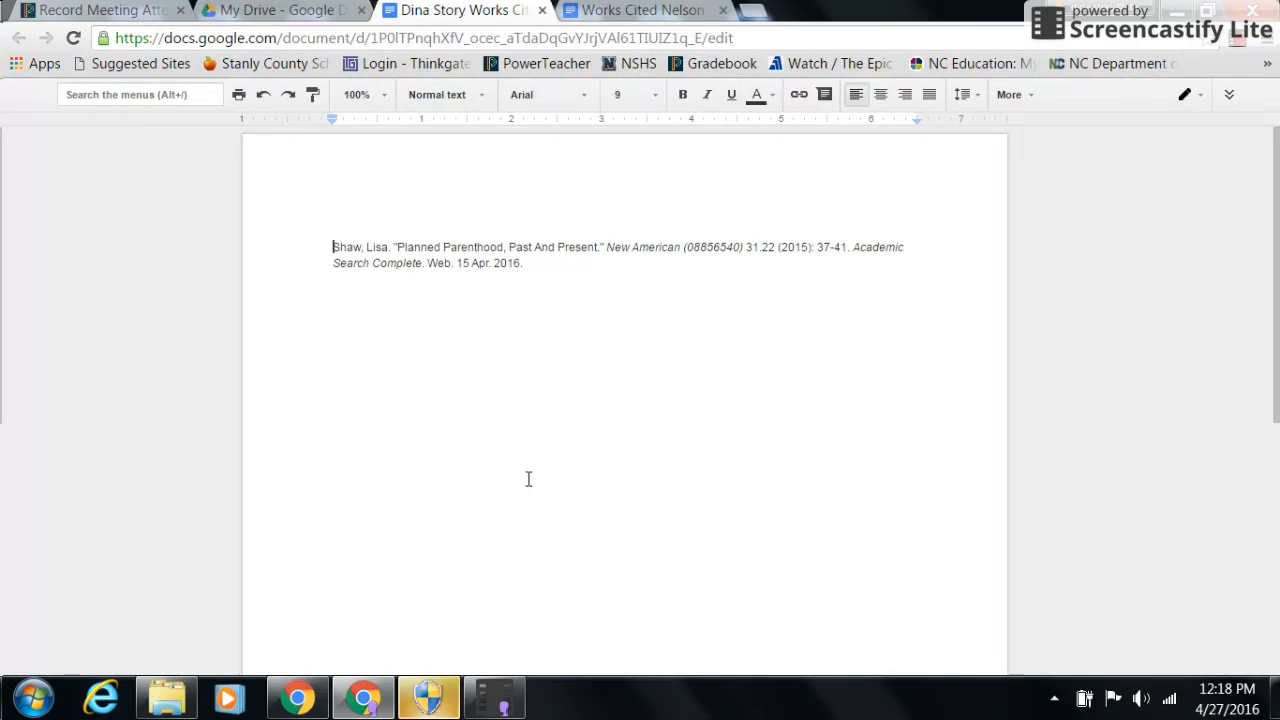
pyautogui.doubleClick(329, 246)
pyautogui.moveTo(329, 246); pyautogui.dragTo(552, 277)
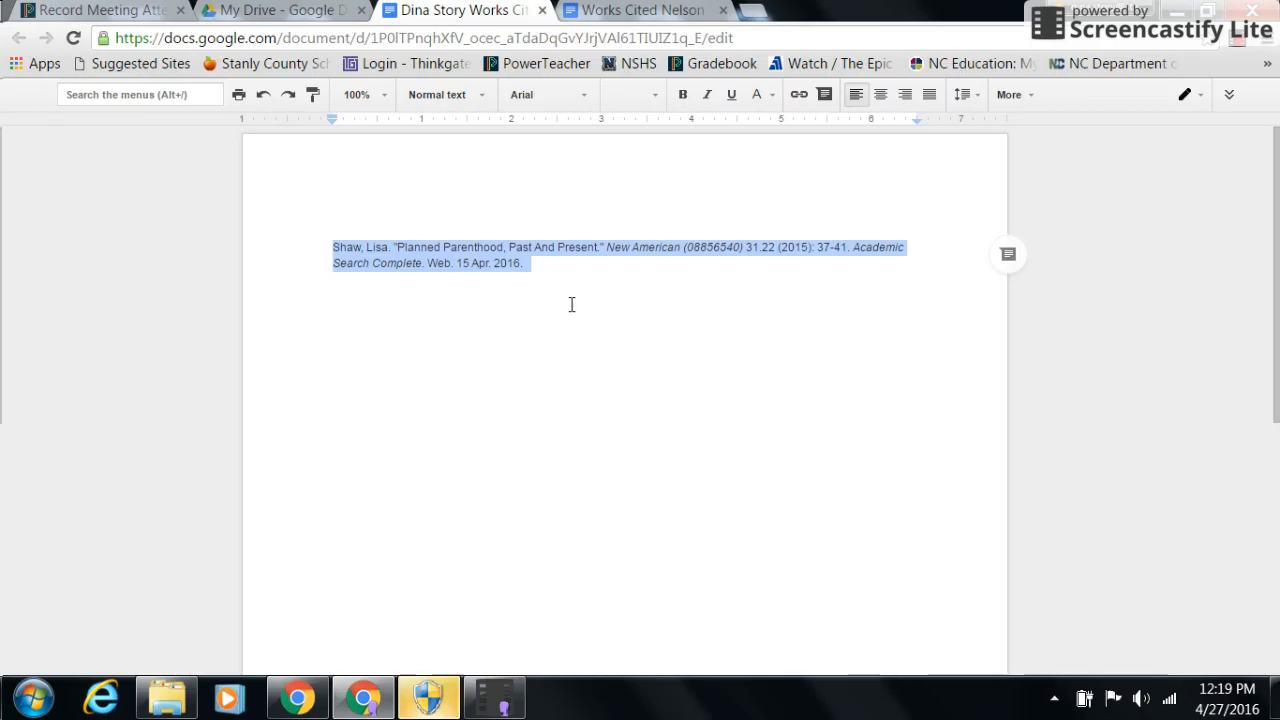
pyautogui.click(556, 276)
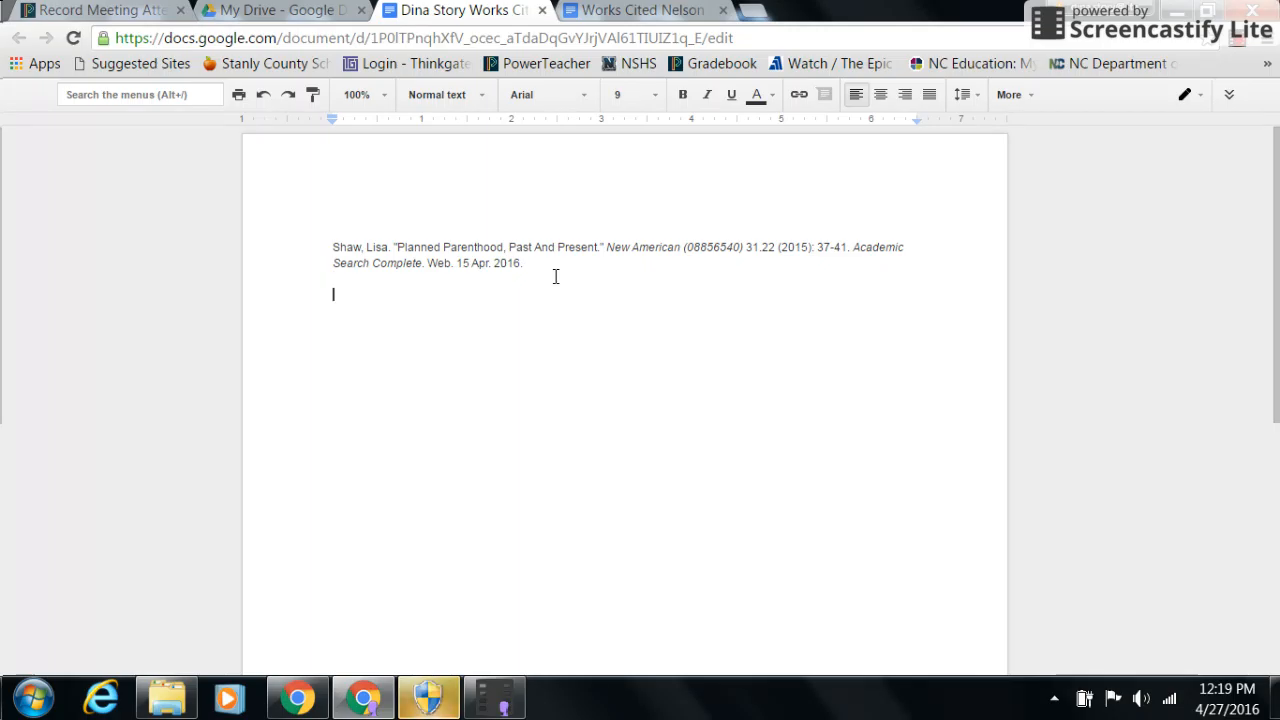
pyautogui.write('"')
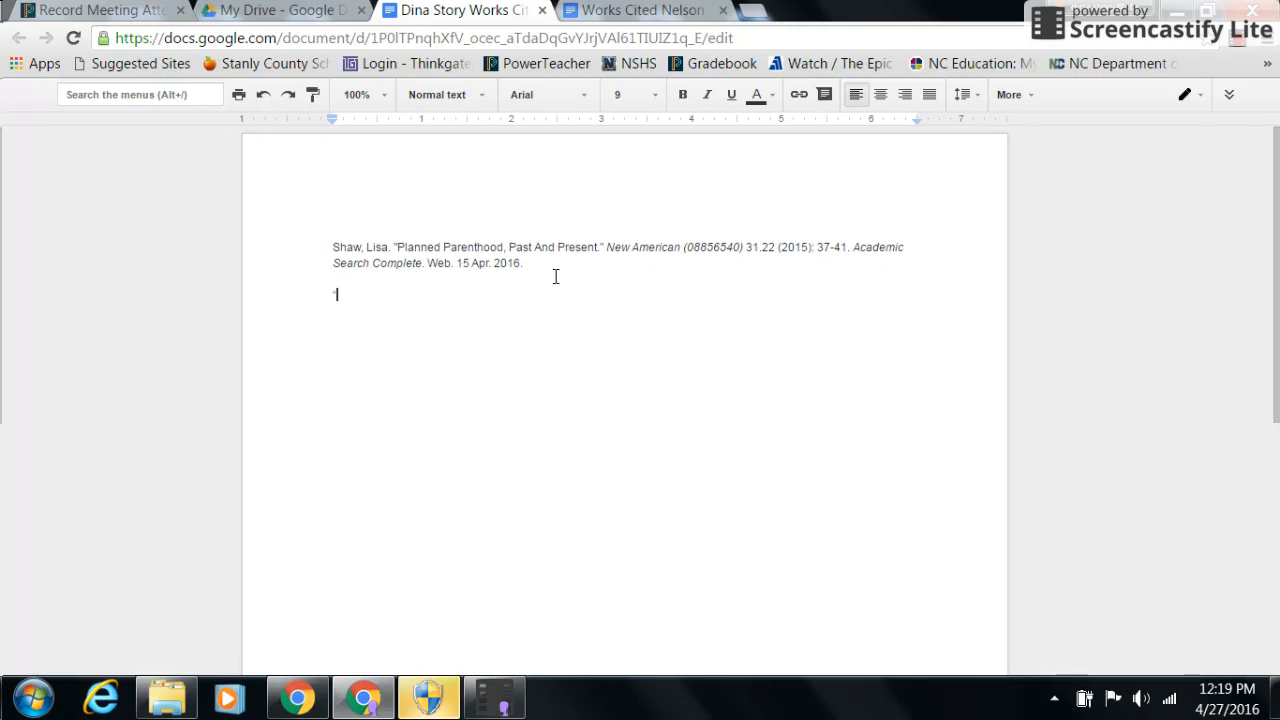
pyautogui.press('BackSpace')
# Step: Add a new line above the citation and enter the title Works Cited on it
pyautogui.click(331, 246)
pyautogui.press('Return')
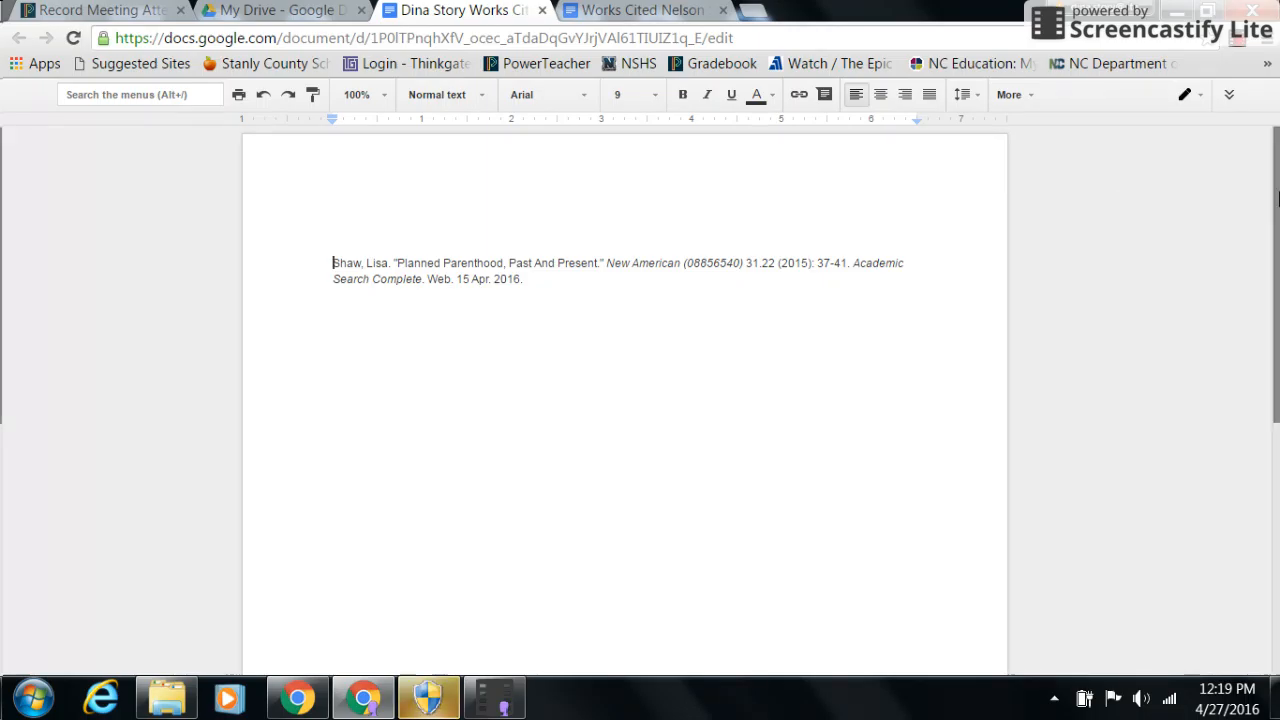
pyautogui.click(1229, 100)
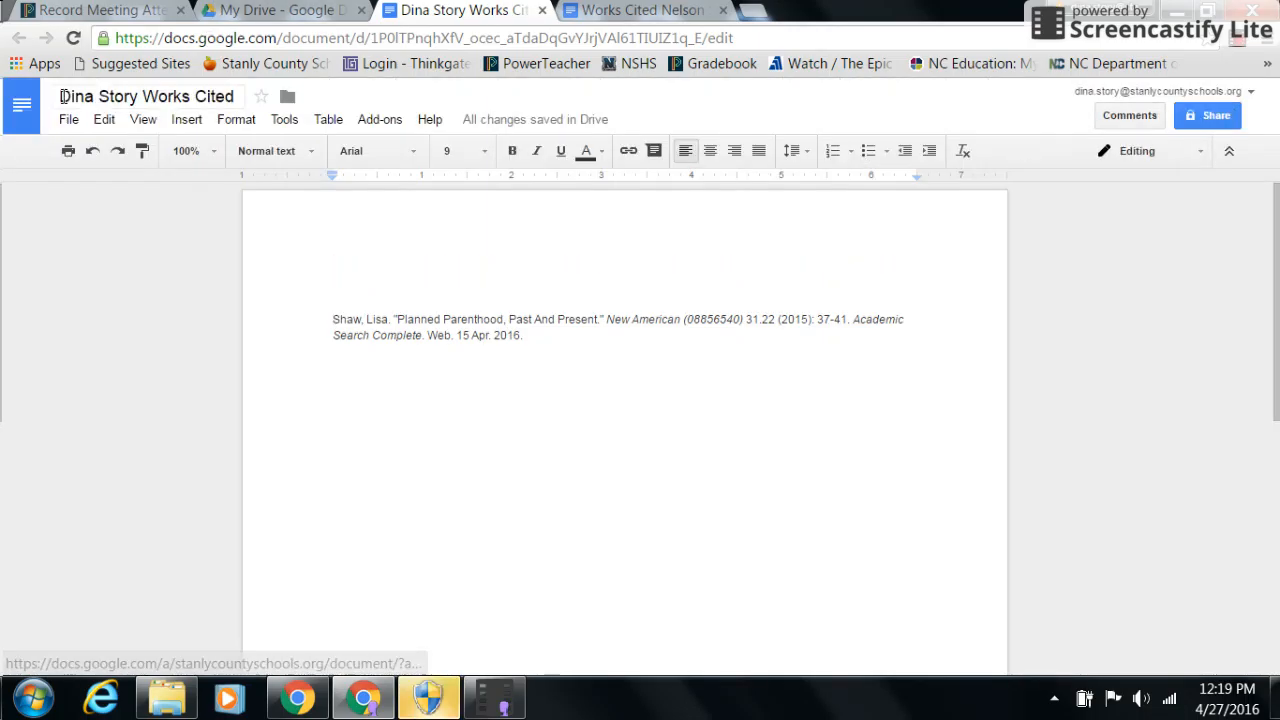
pyautogui.click(567, 284)
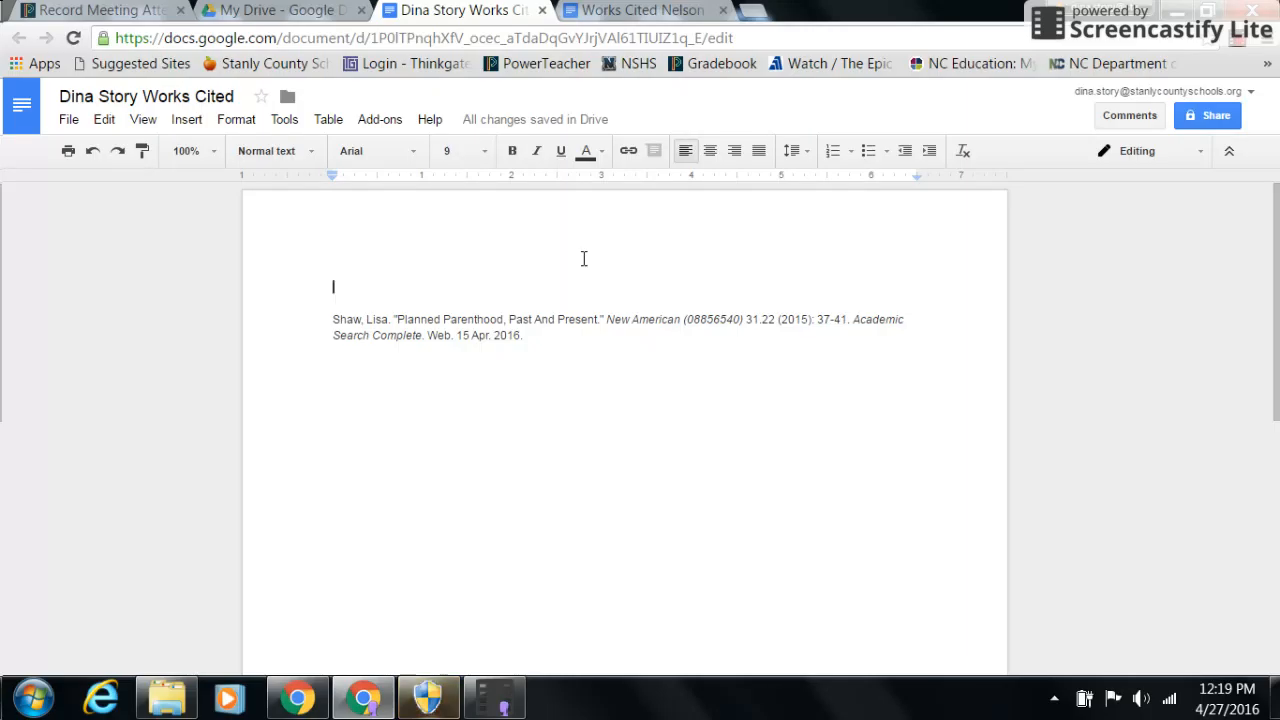
pyautogui.write('Works Cited')
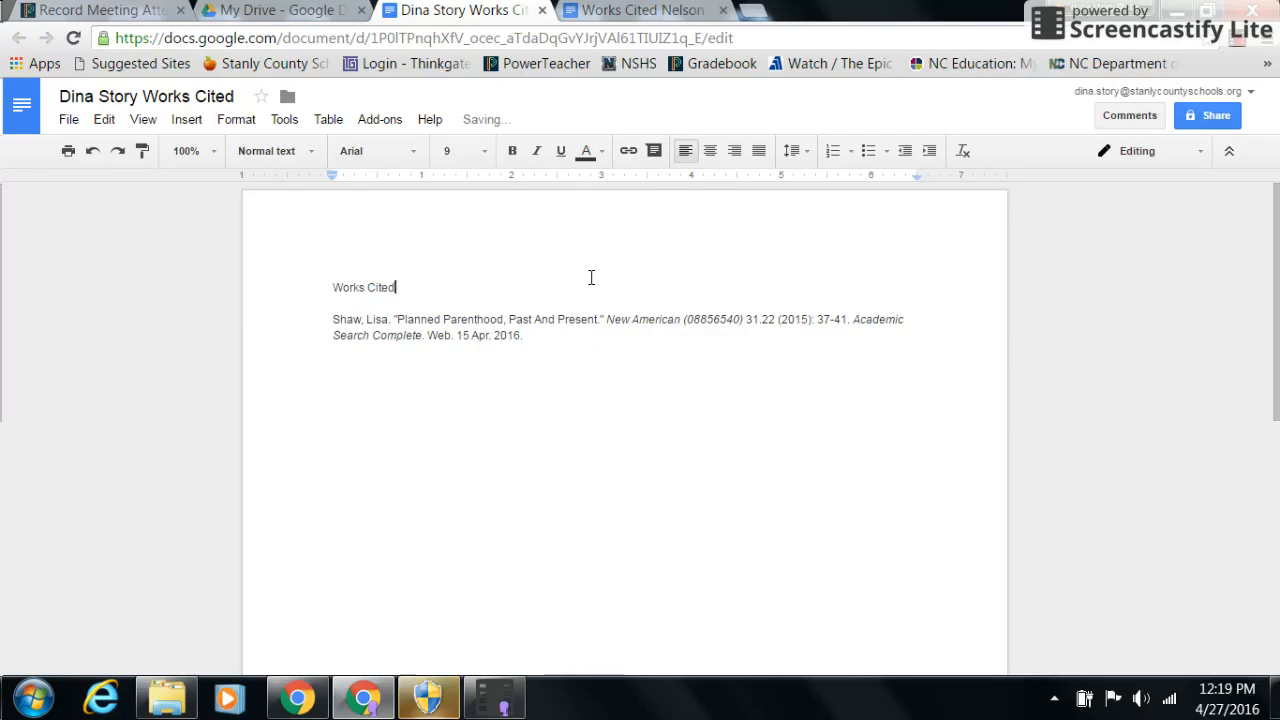
# Step: Center the Works Cited title and format it in Times New Roman, size 12
pyautogui.moveTo(397, 288); pyautogui.dragTo(311, 289)
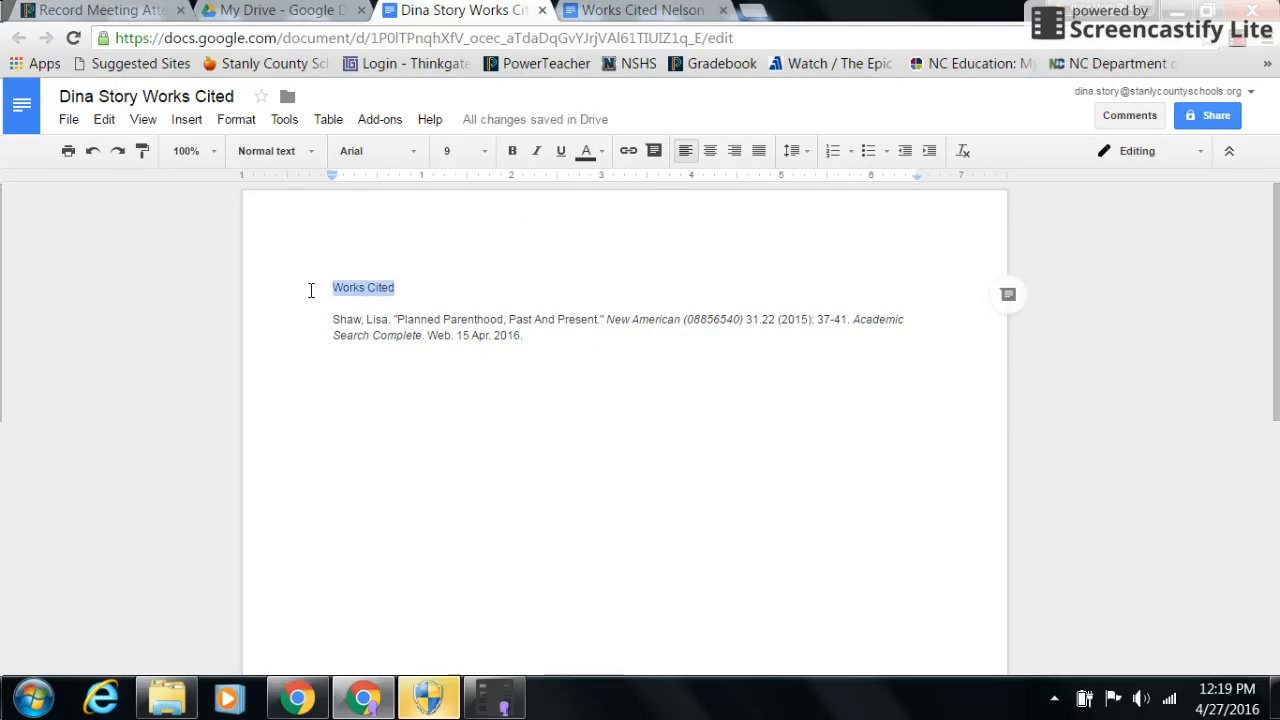
pyautogui.click(710, 151)
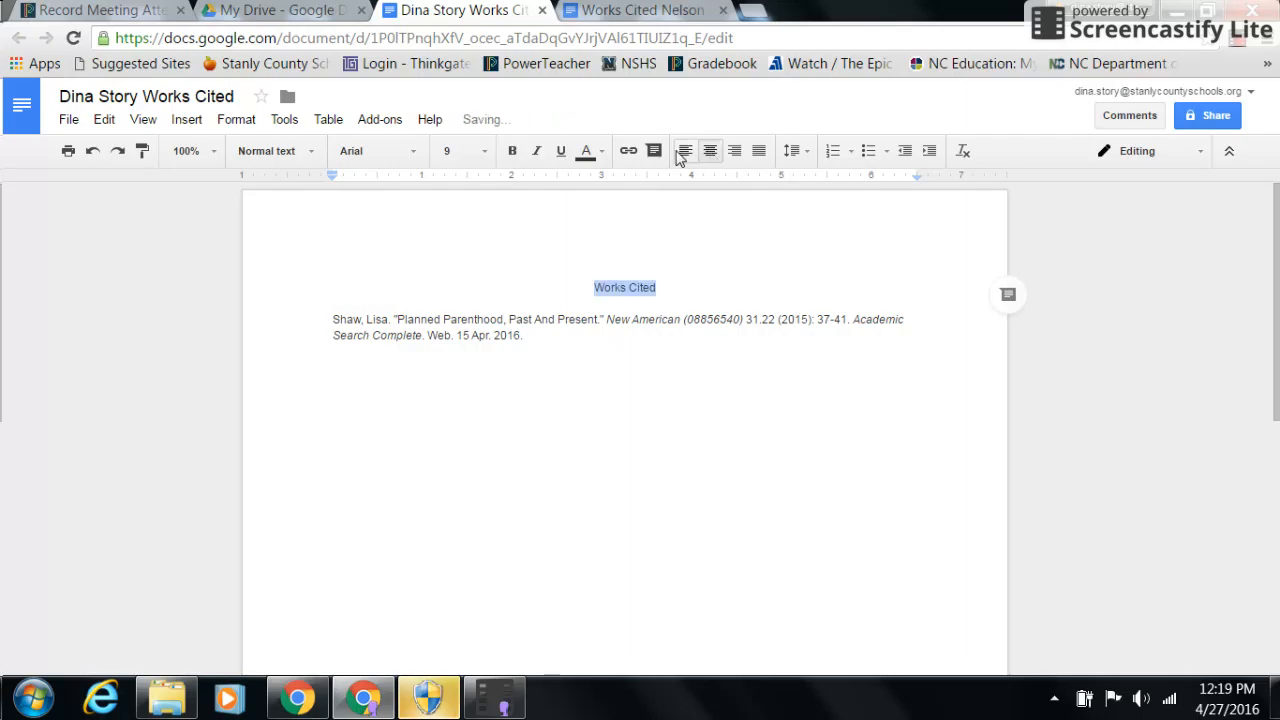
pyautogui.click(413, 152)
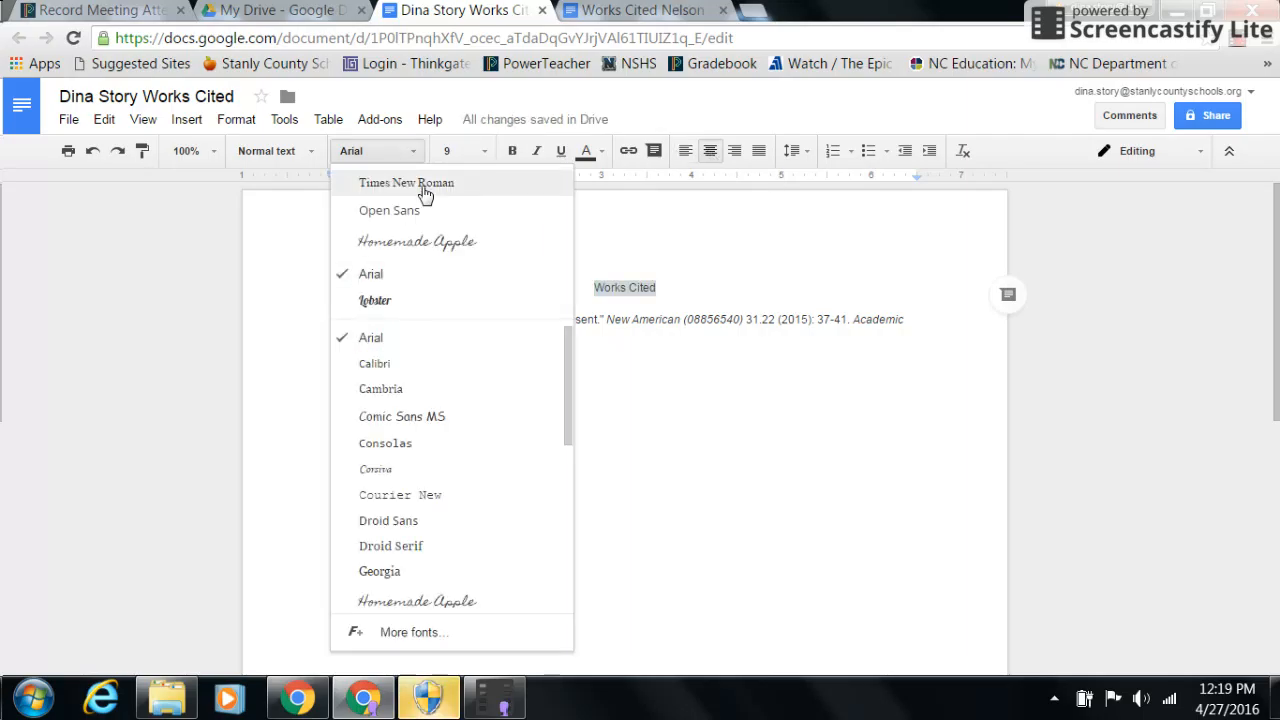
pyautogui.click(424, 186)
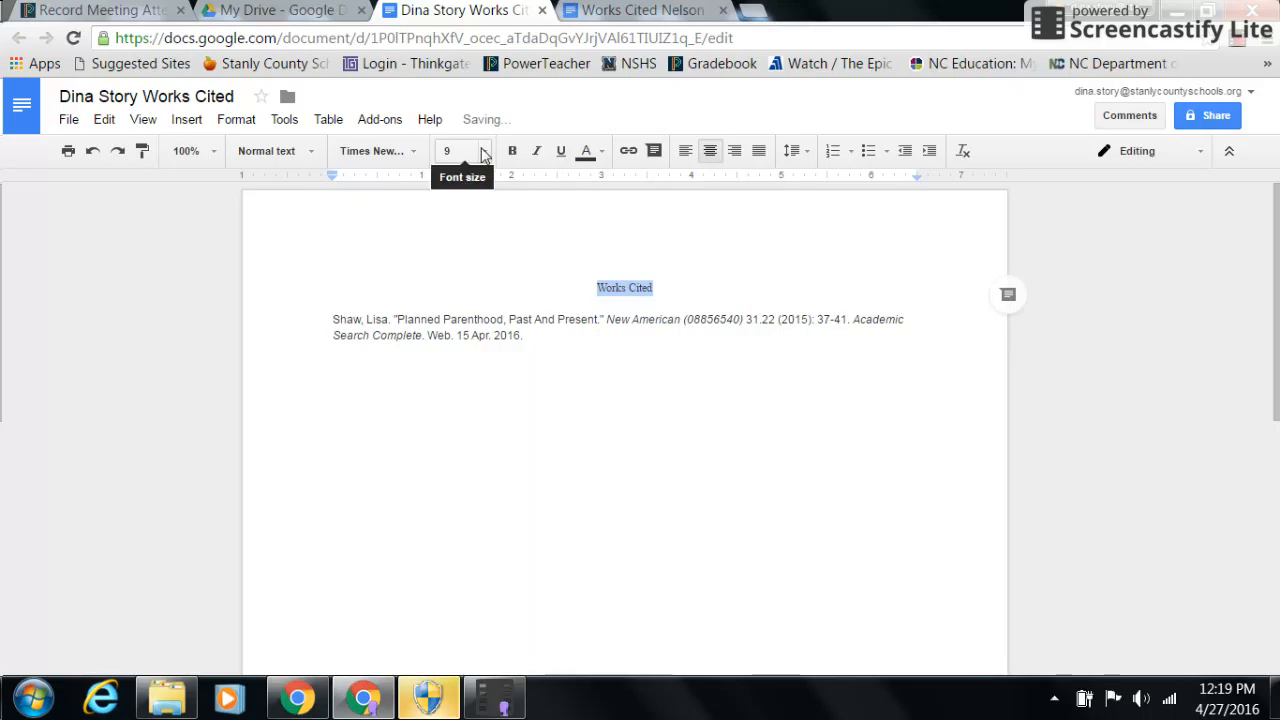
pyautogui.click(483, 152)
pyautogui.click(479, 288)
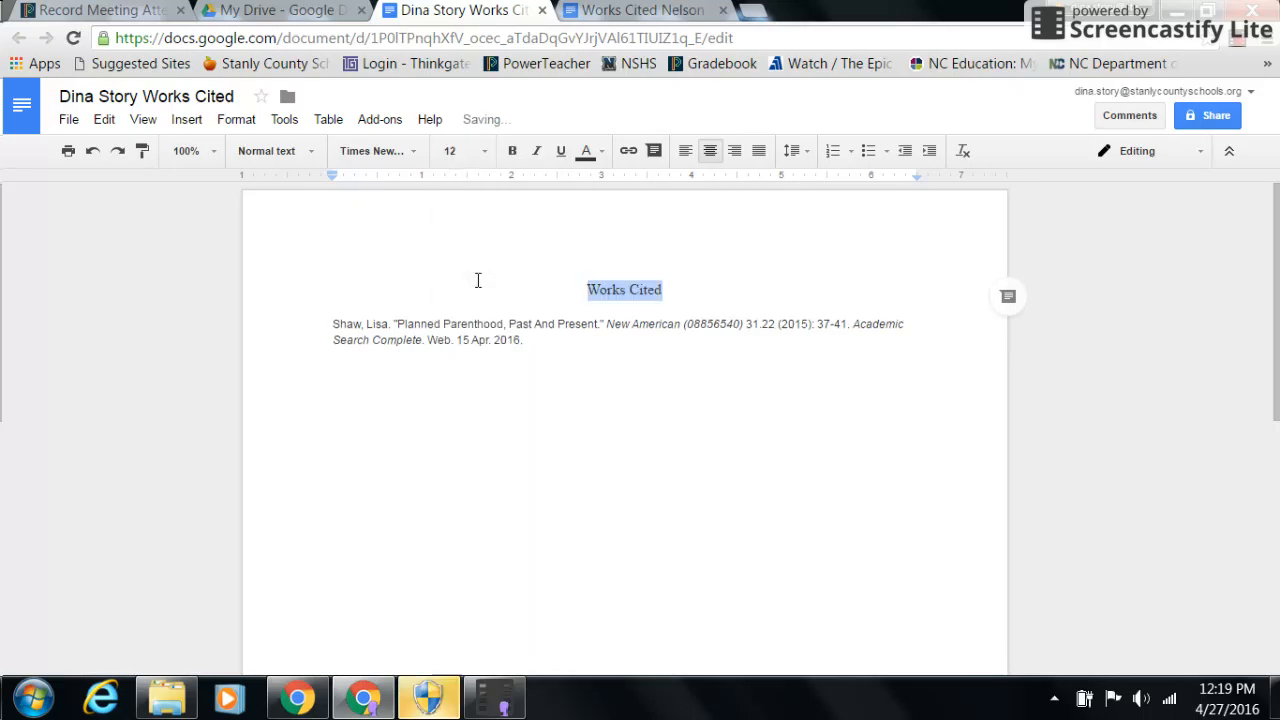
pyautogui.click(566, 307)
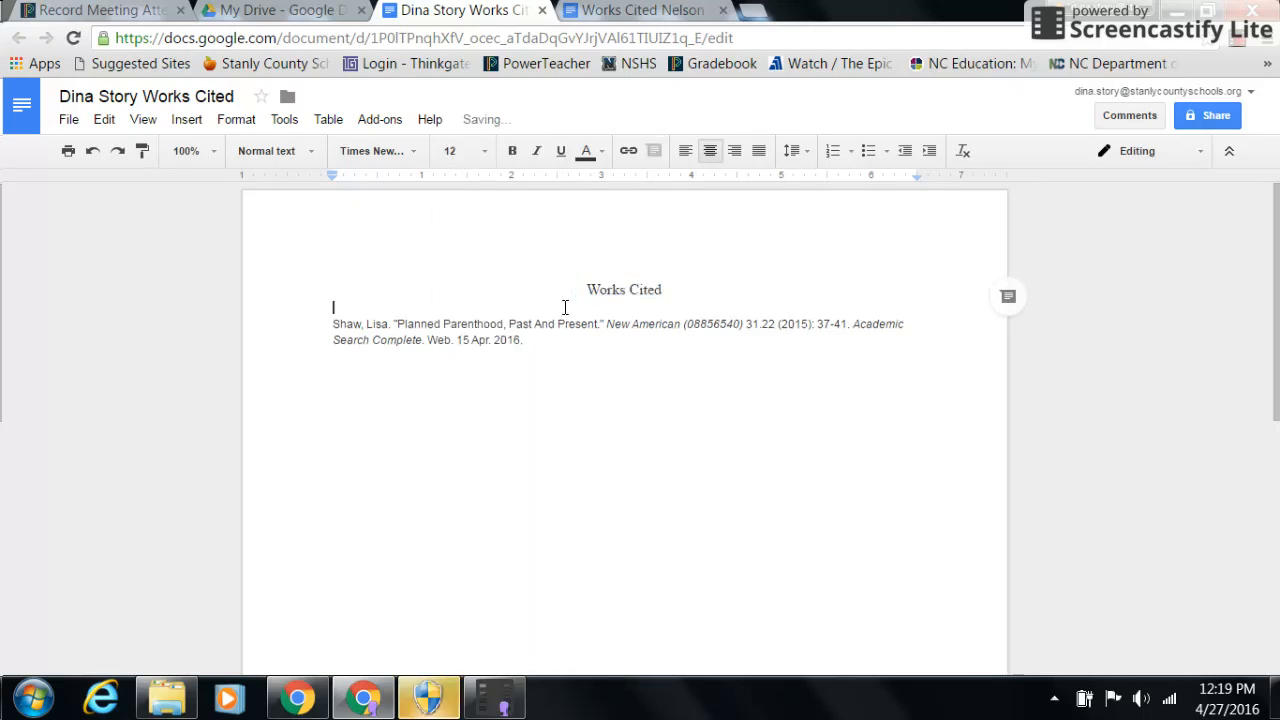
# Step: Format the whole citation below the title in Times New Roman, size 12
pyautogui.click(326, 329)
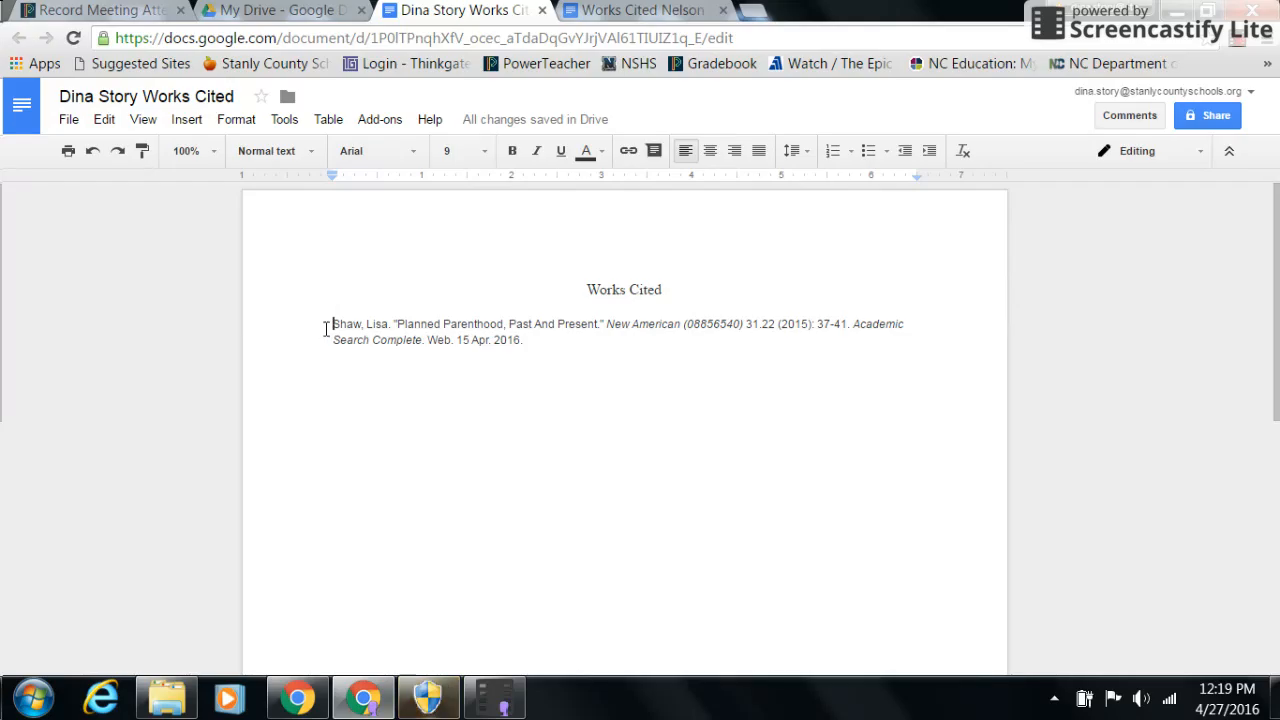
pyautogui.moveTo(326, 329); pyautogui.dragTo(549, 366)
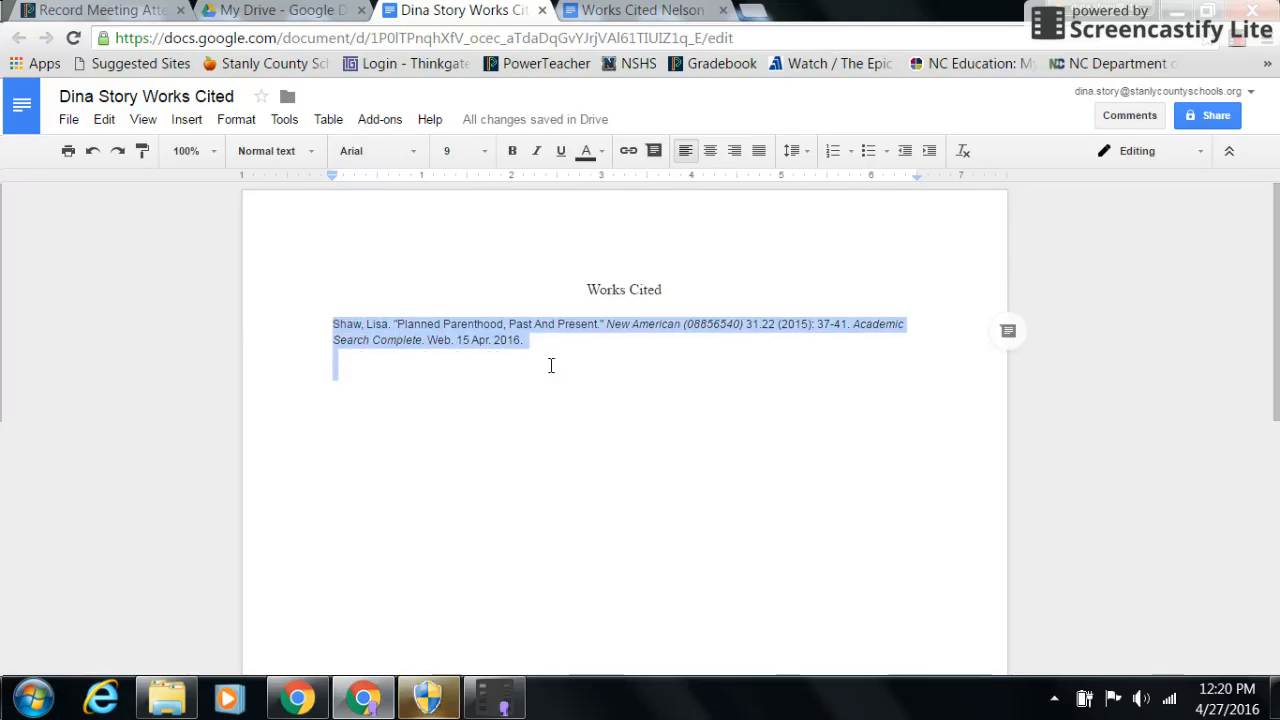
pyautogui.click(410, 158)
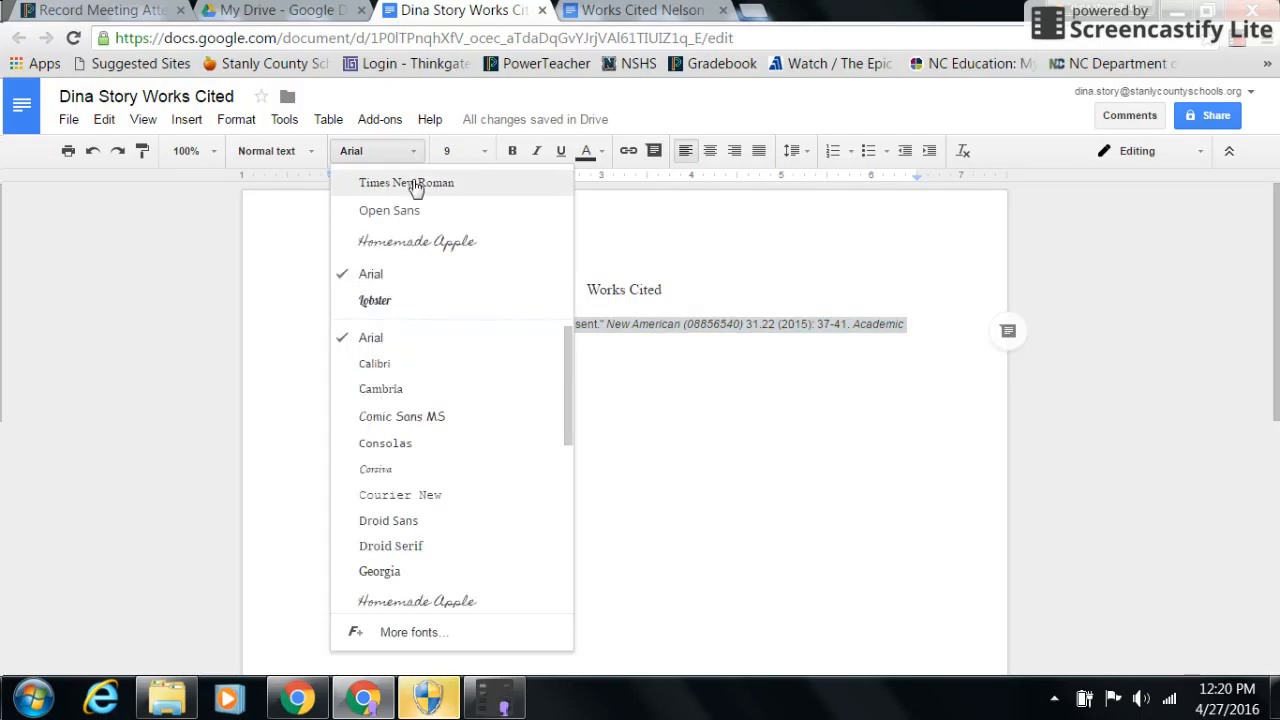
pyautogui.click(415, 186)
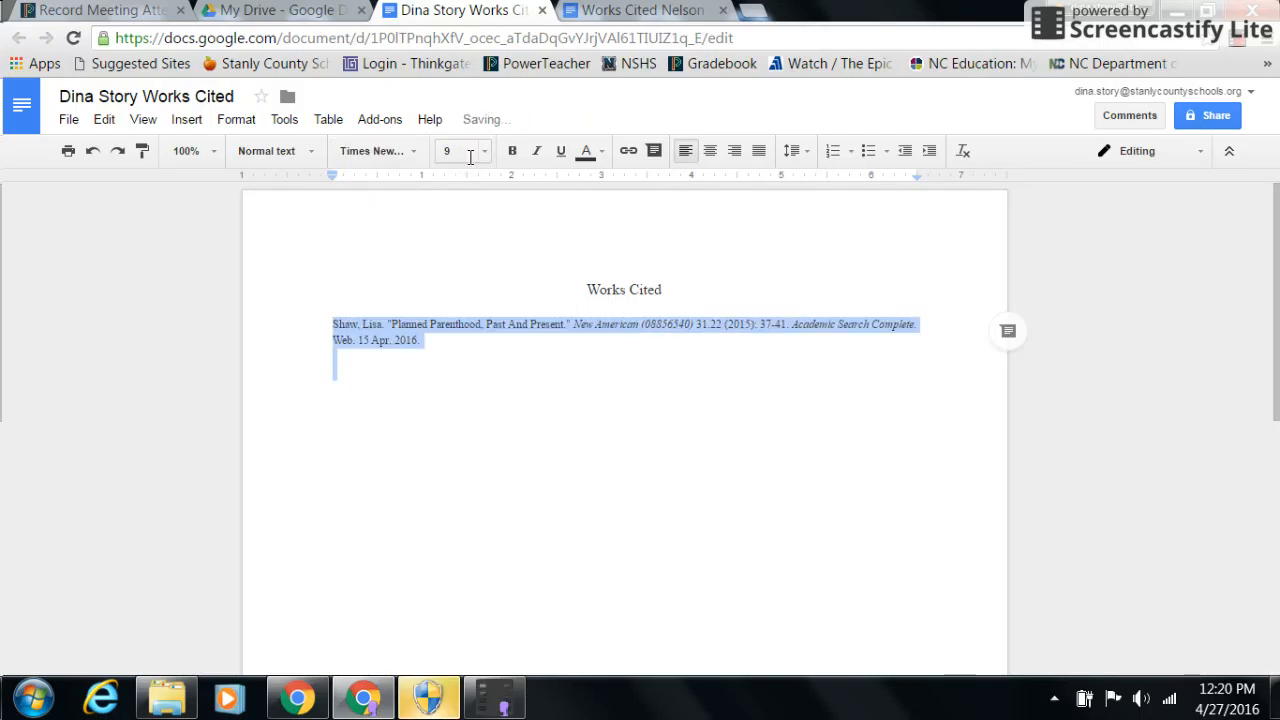
pyautogui.click(483, 153)
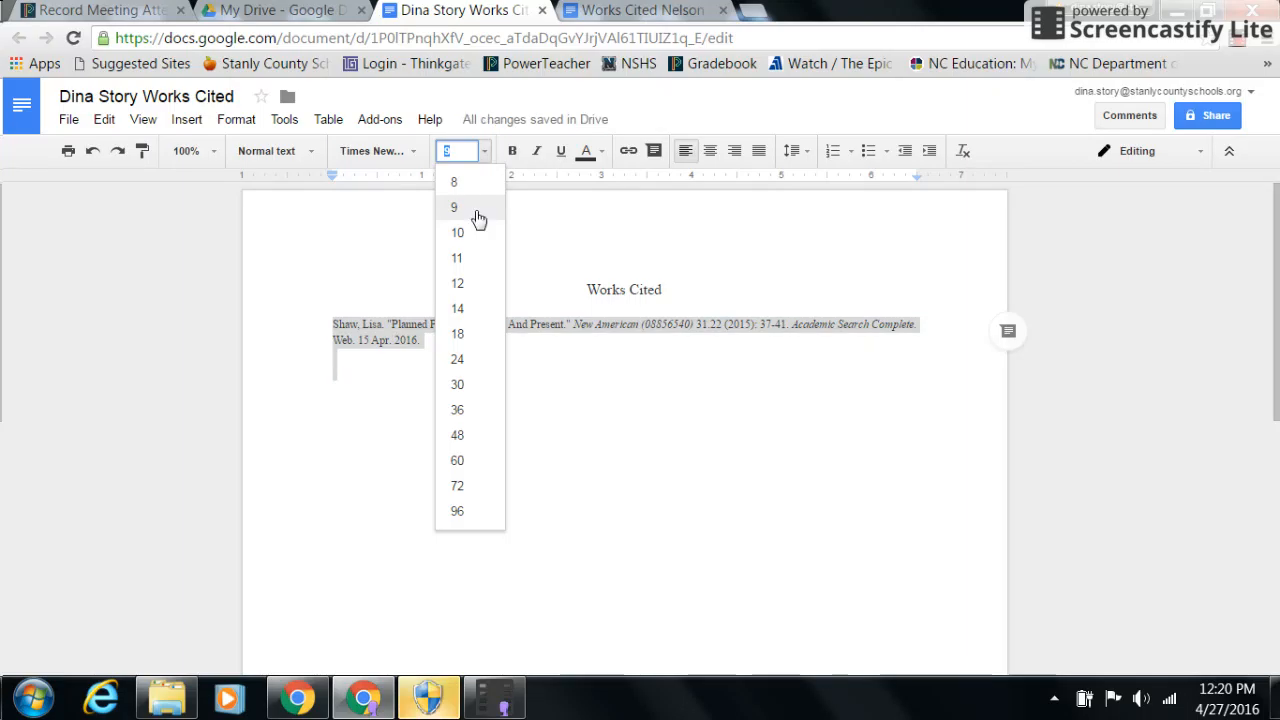
pyautogui.click(465, 284)
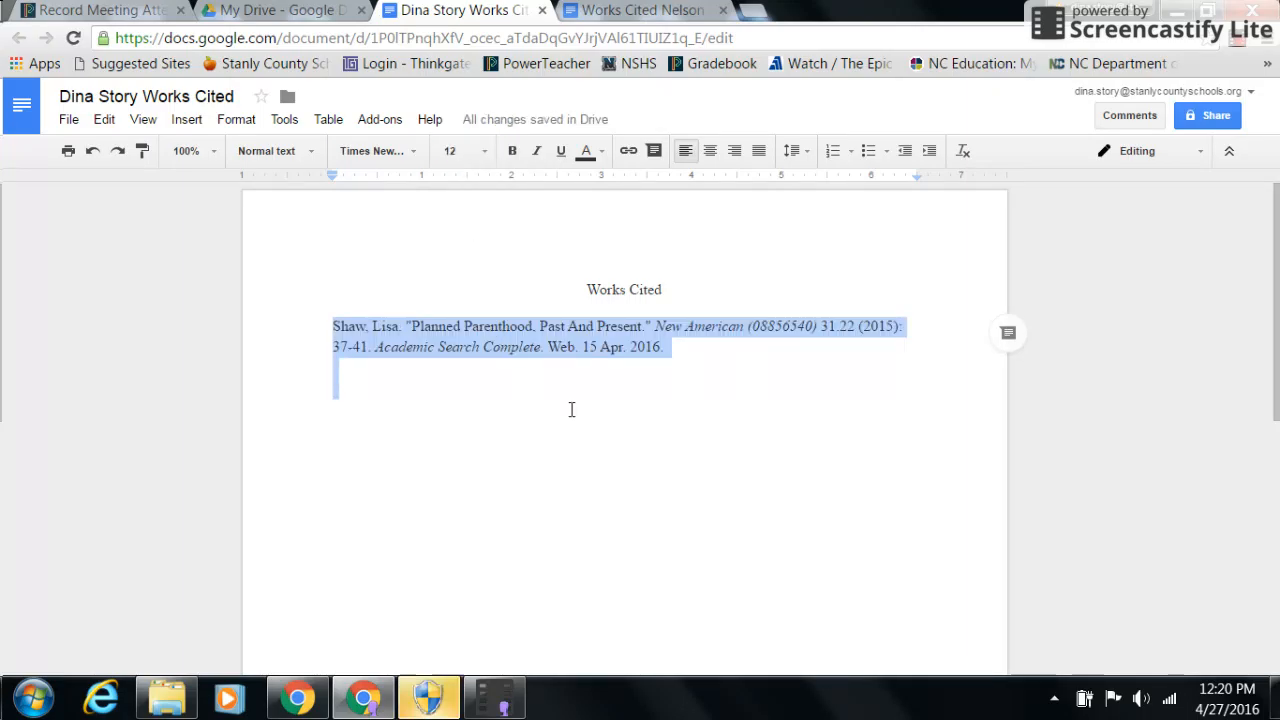
# Step: Set the citation's line spacing to double
pyautogui.click(792, 151)
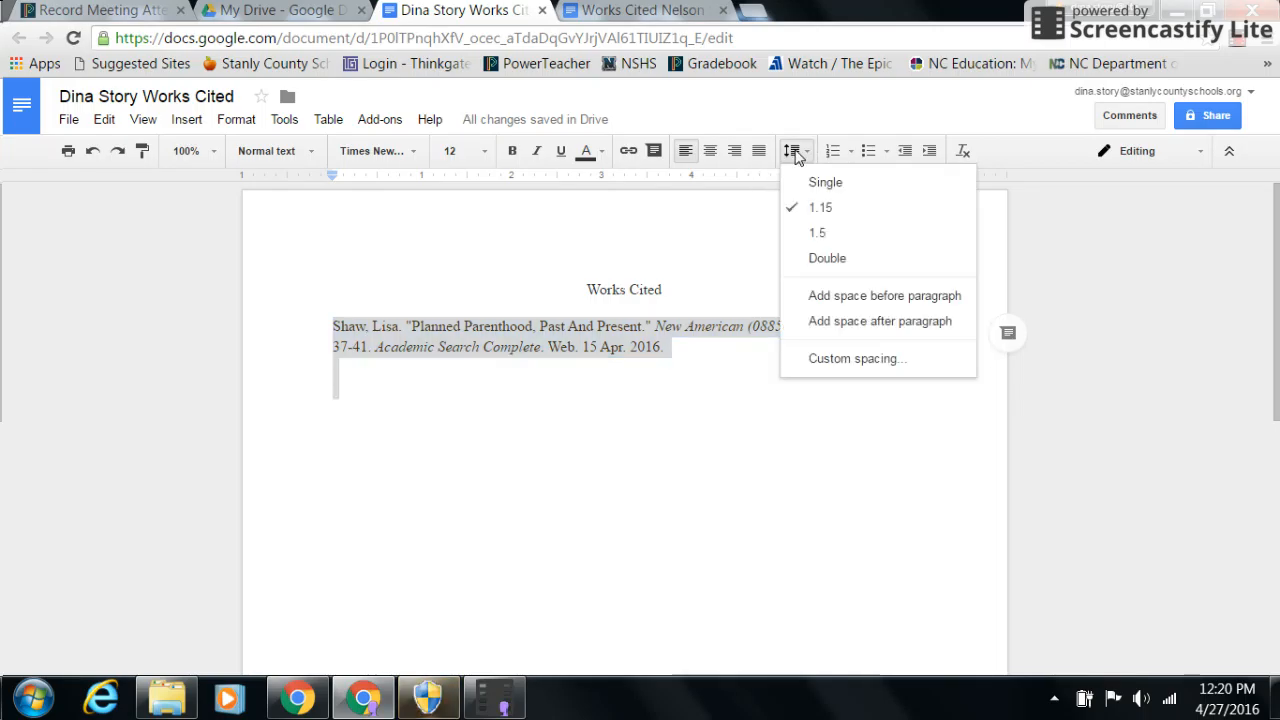
pyautogui.click(810, 262)
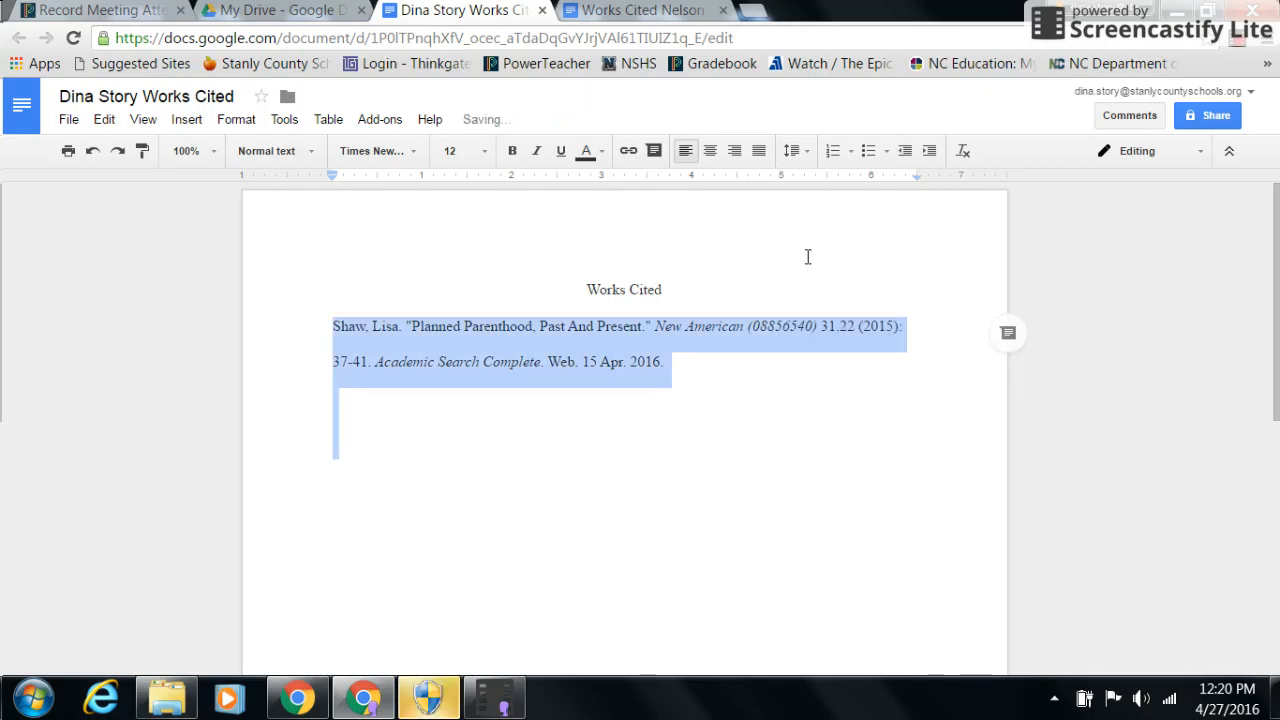
pyautogui.click(706, 386)
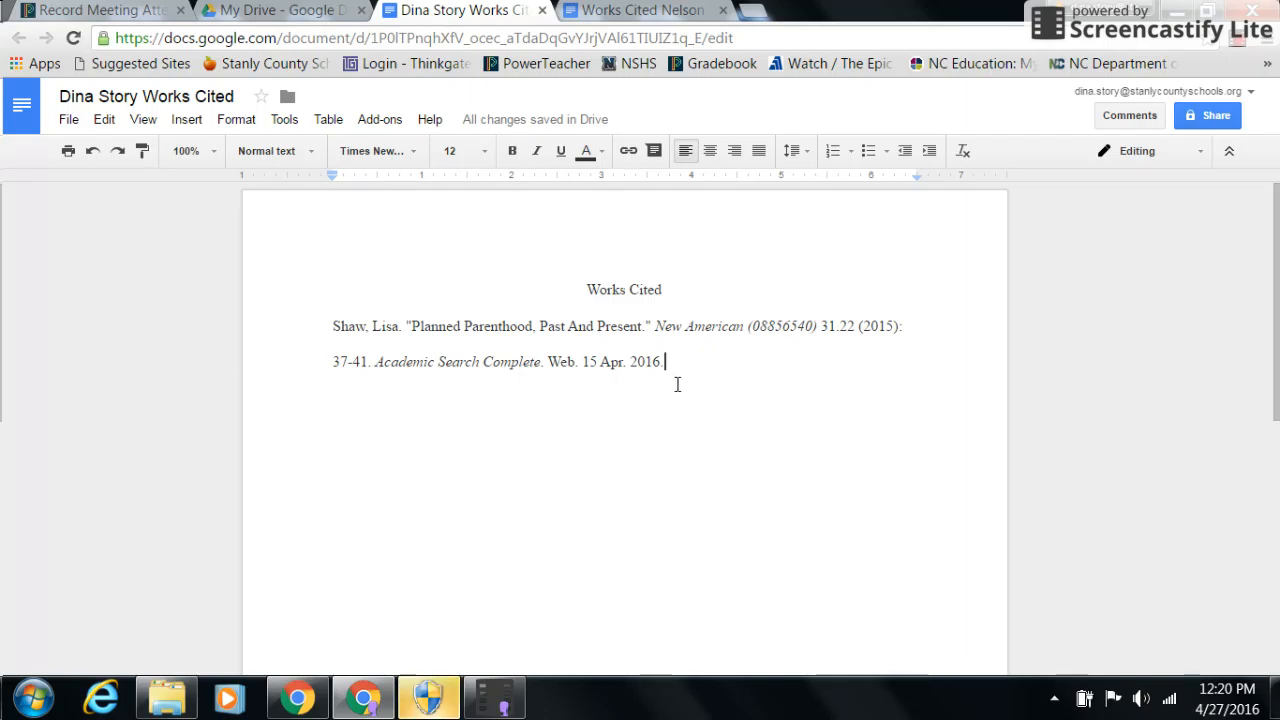
# Step: Copy all four source entries beneath the title in the other, already formatted works cited document
pyautogui.click(570, 9)
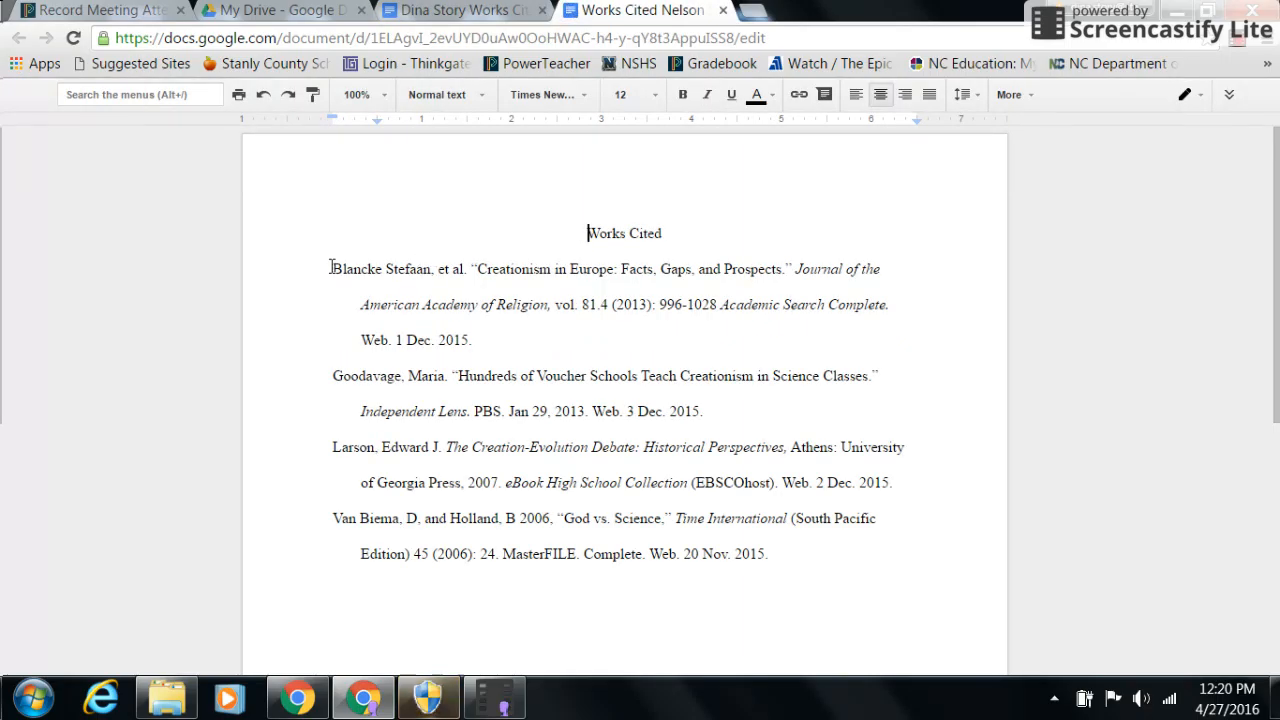
pyautogui.moveTo(331, 268); pyautogui.dragTo(820, 571)
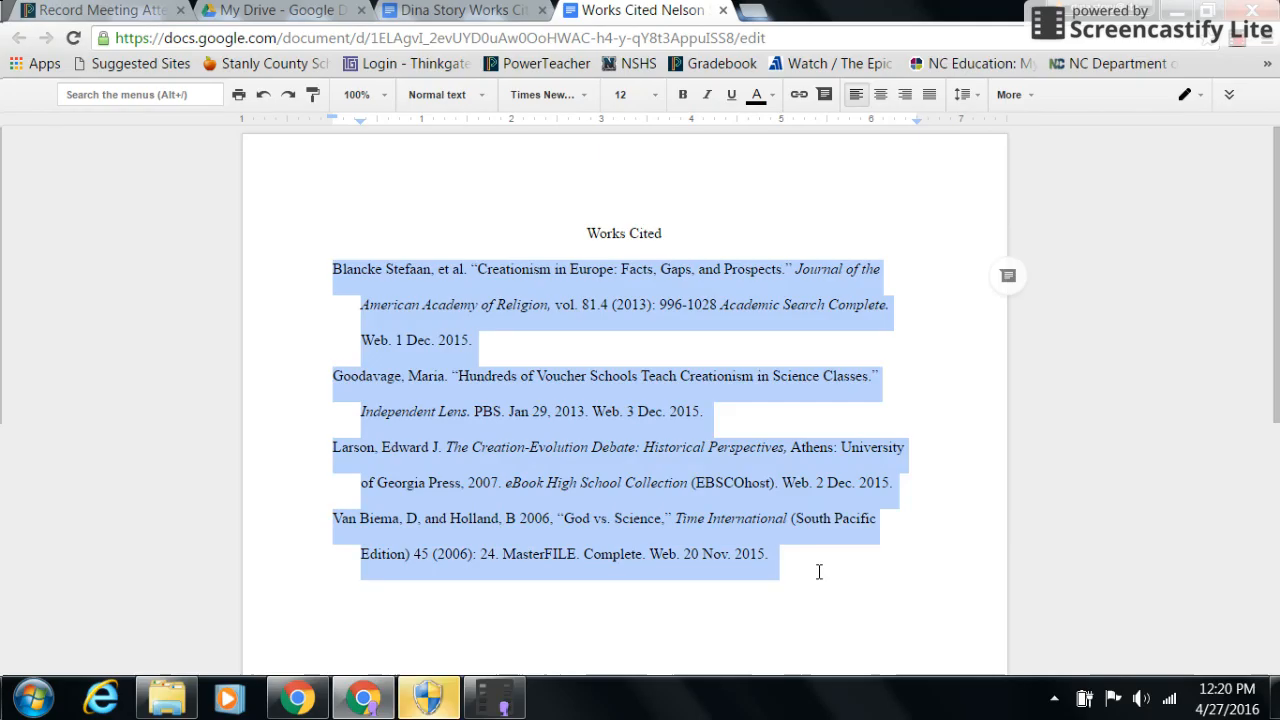
pyautogui.rightClick(548, 449)
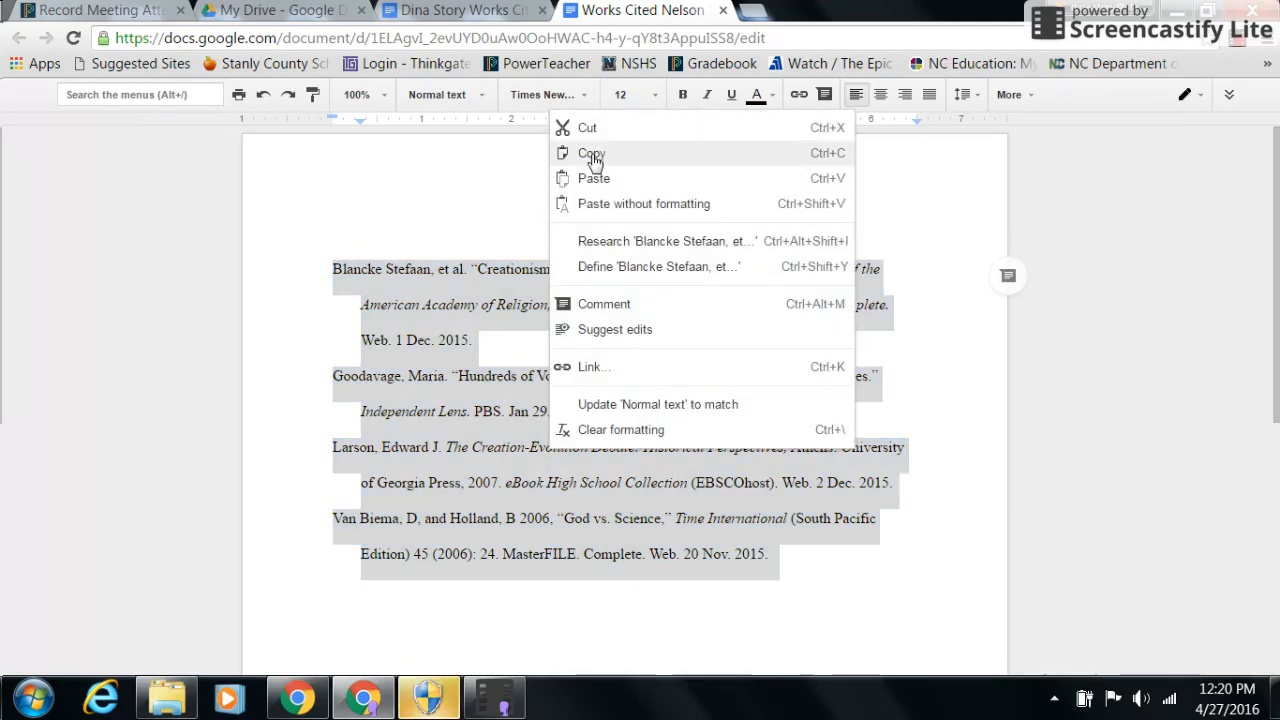
pyautogui.click(592, 154)
# Step: Paste the copied entries on a new line below the citation in the first works cited document
pyautogui.click(455, 10)
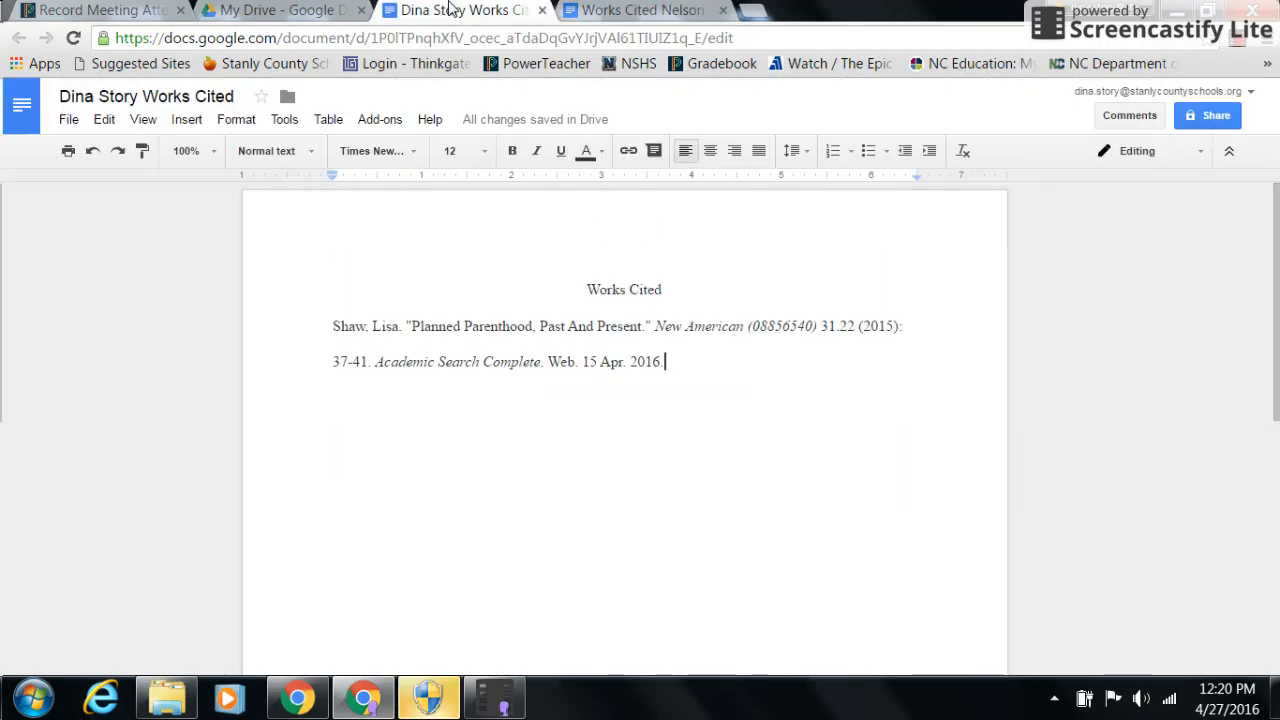
pyautogui.press('Return')
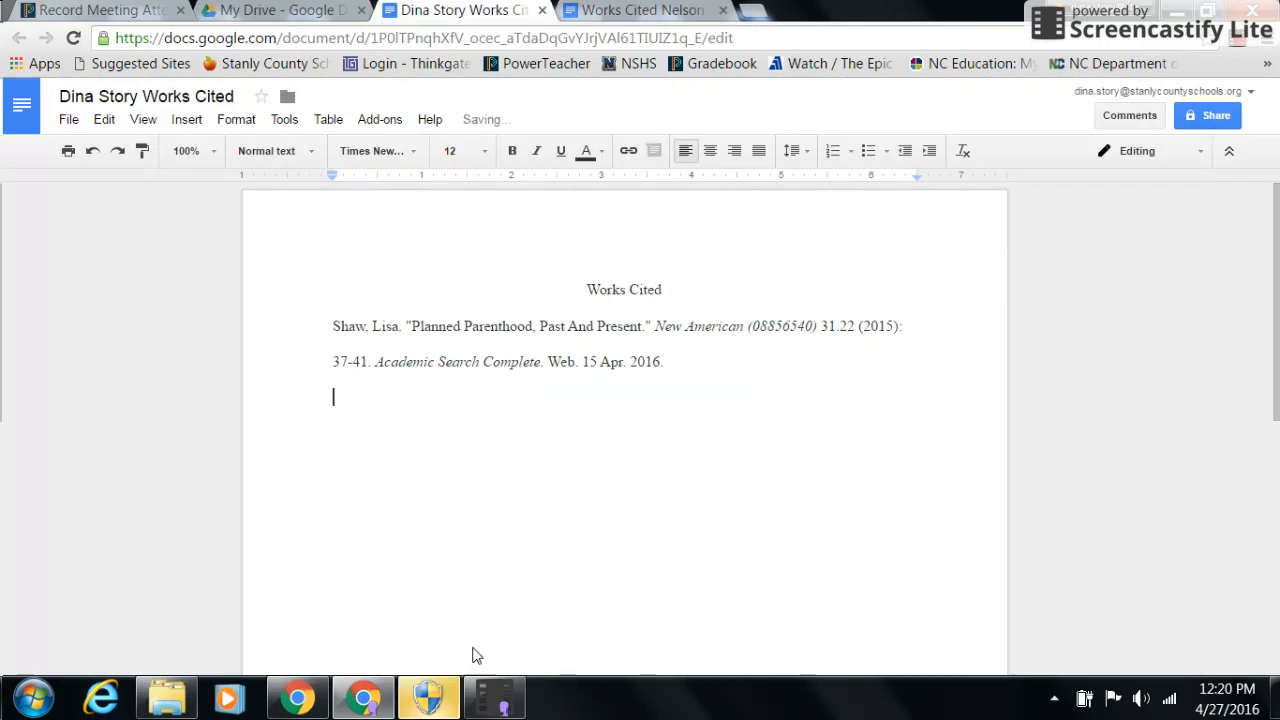
pyautogui.press('Return')
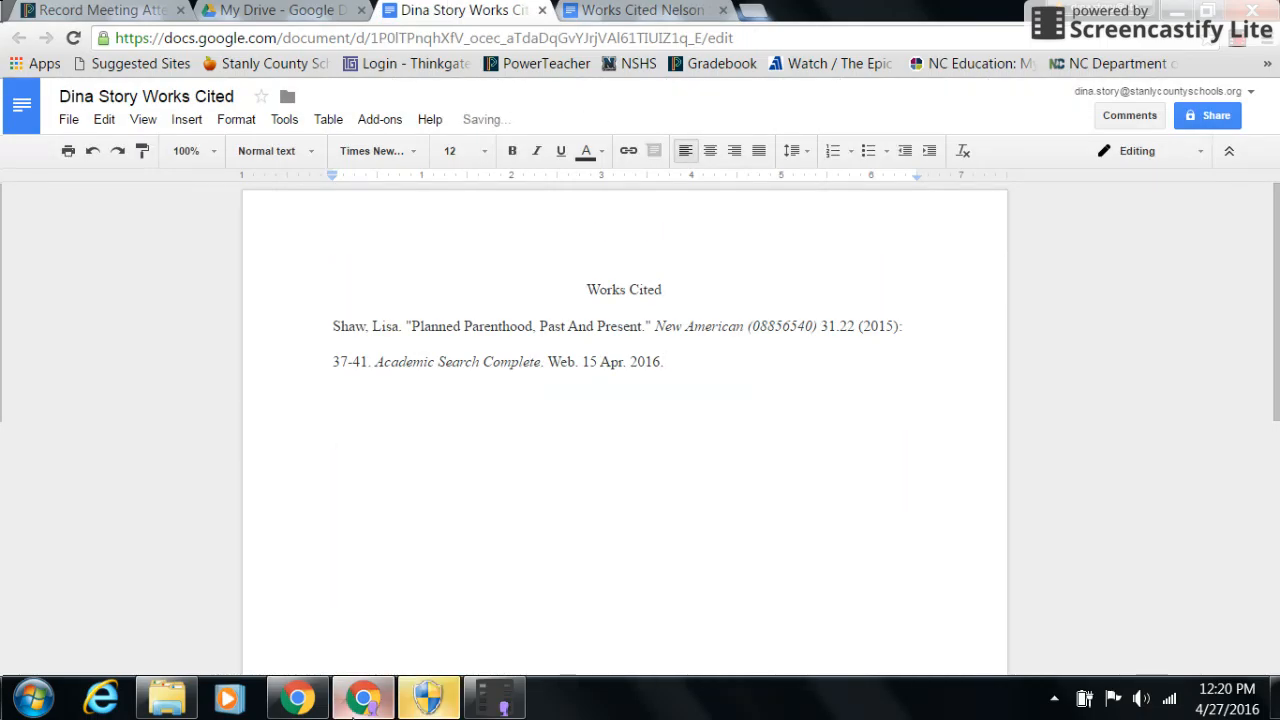
pyautogui.rightClick(335, 420)
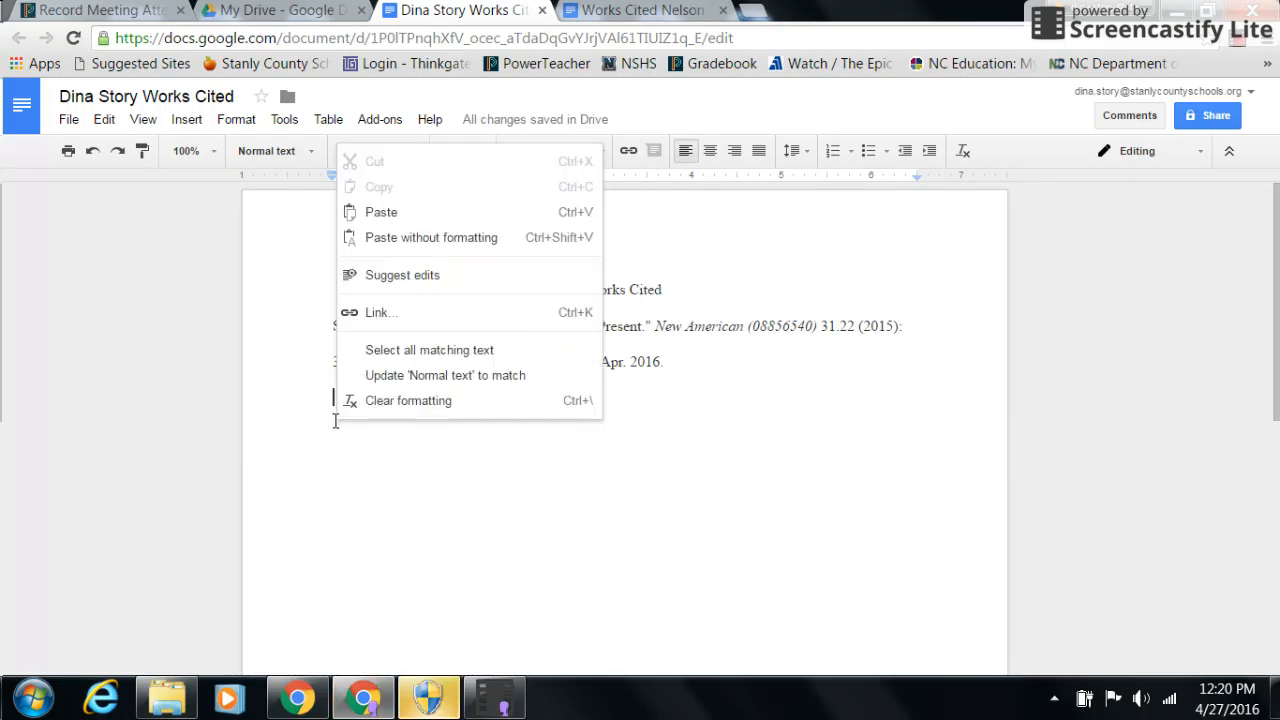
pyautogui.click(383, 204)
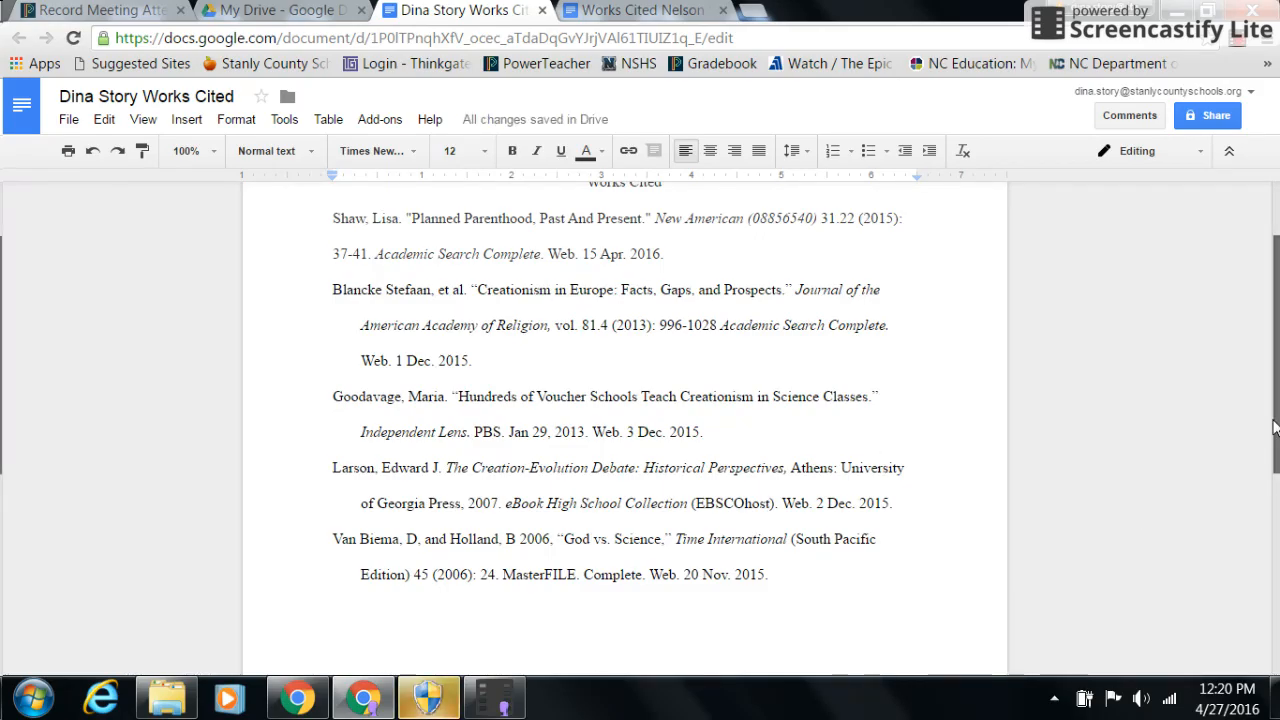
# Step: Move the "Planned Parenthood, Past And Present" citation from the start of the list to directly above the "God vs. Science" entry
pyautogui.moveTo(1275, 428); pyautogui.dragTo(1275, 400)
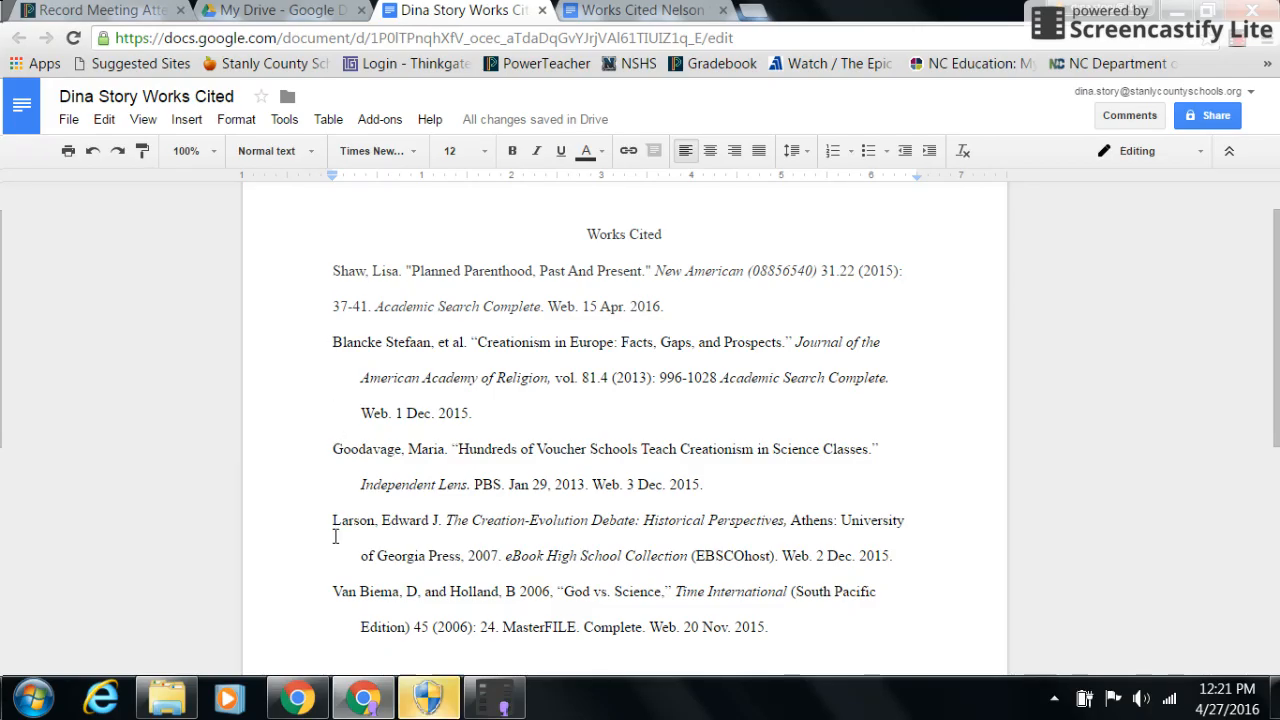
pyautogui.click(325, 270)
pyautogui.moveTo(325, 270); pyautogui.dragTo(700, 303)
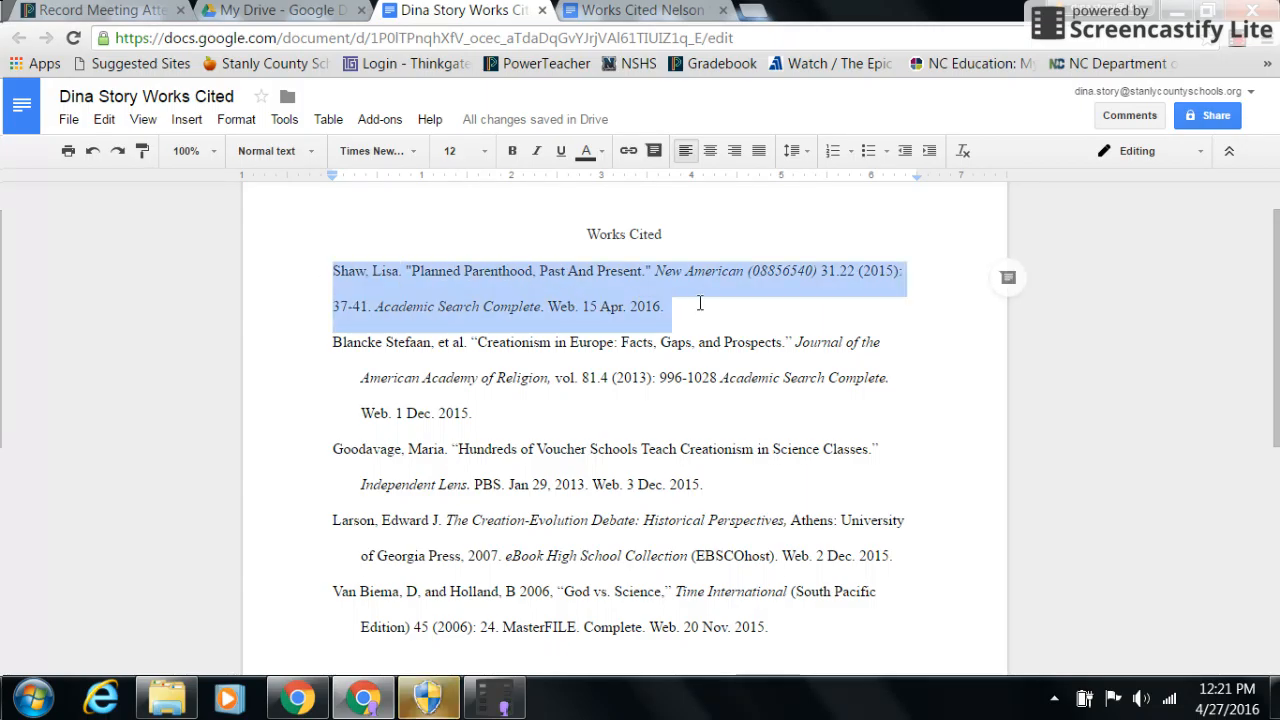
pyautogui.rightClick(557, 297)
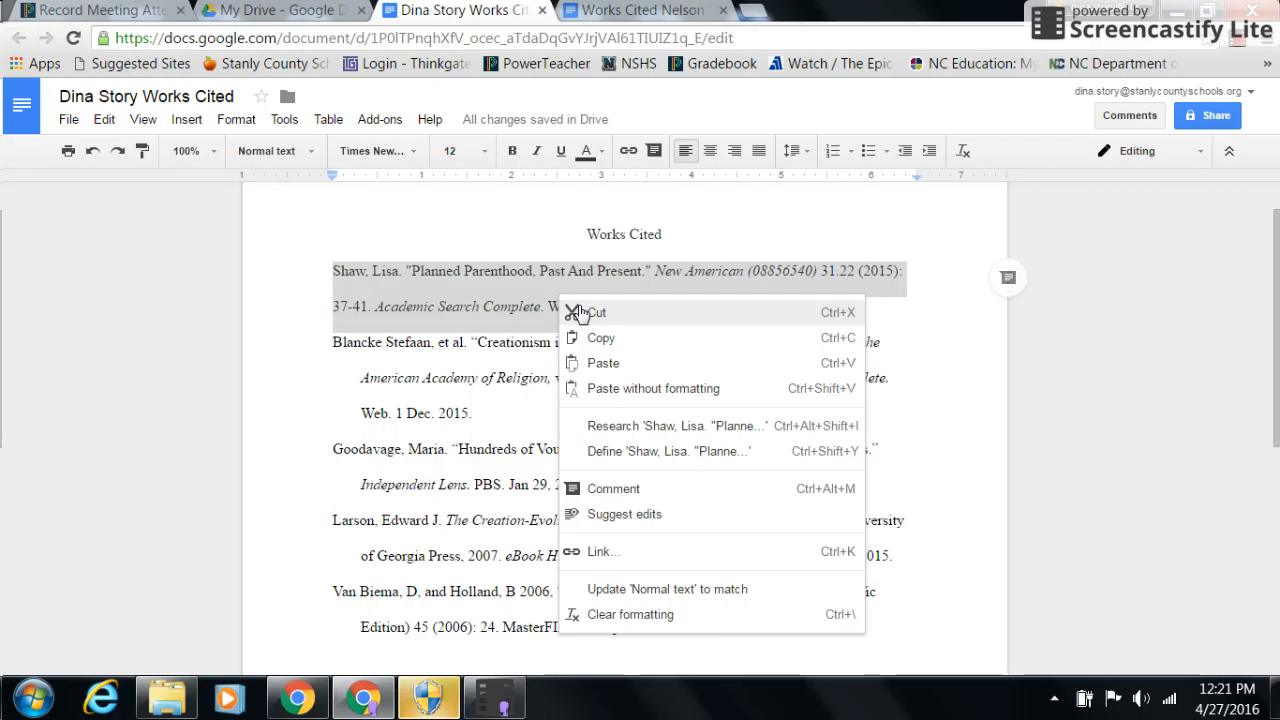
pyautogui.click(583, 312)
pyautogui.moveTo(1278, 295); pyautogui.dragTo(1278, 308)
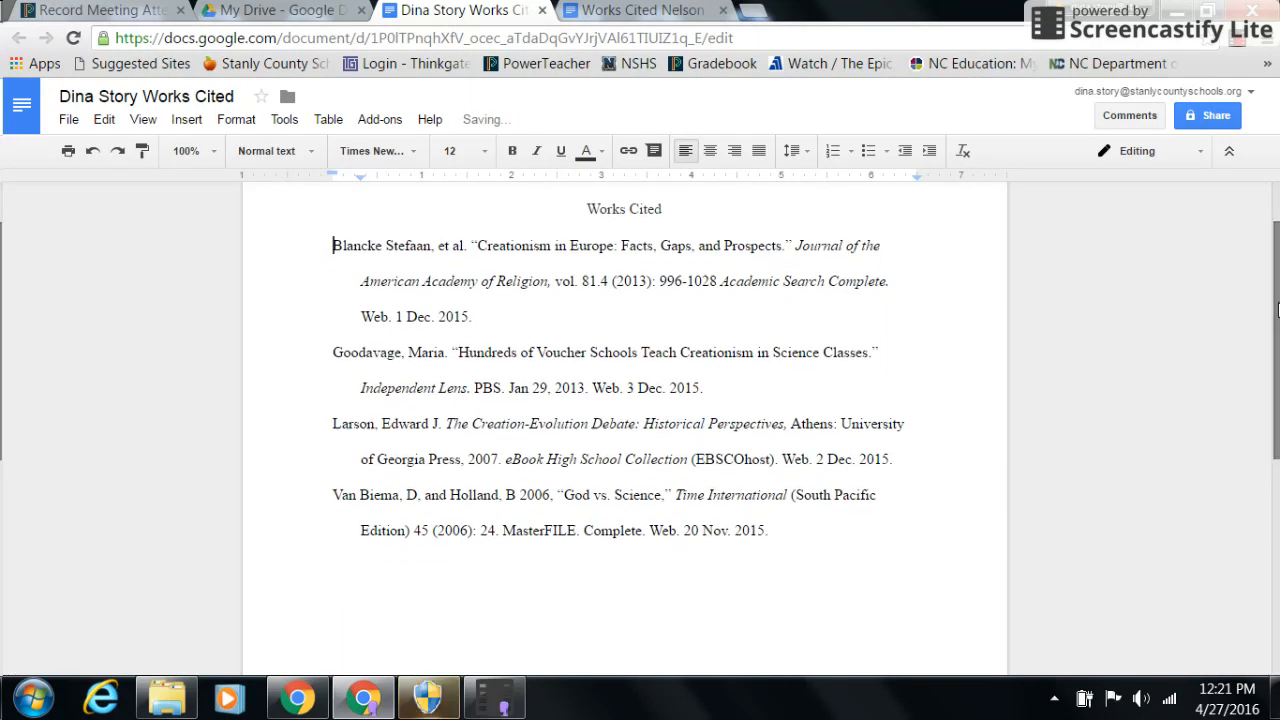
pyautogui.rightClick(330, 494)
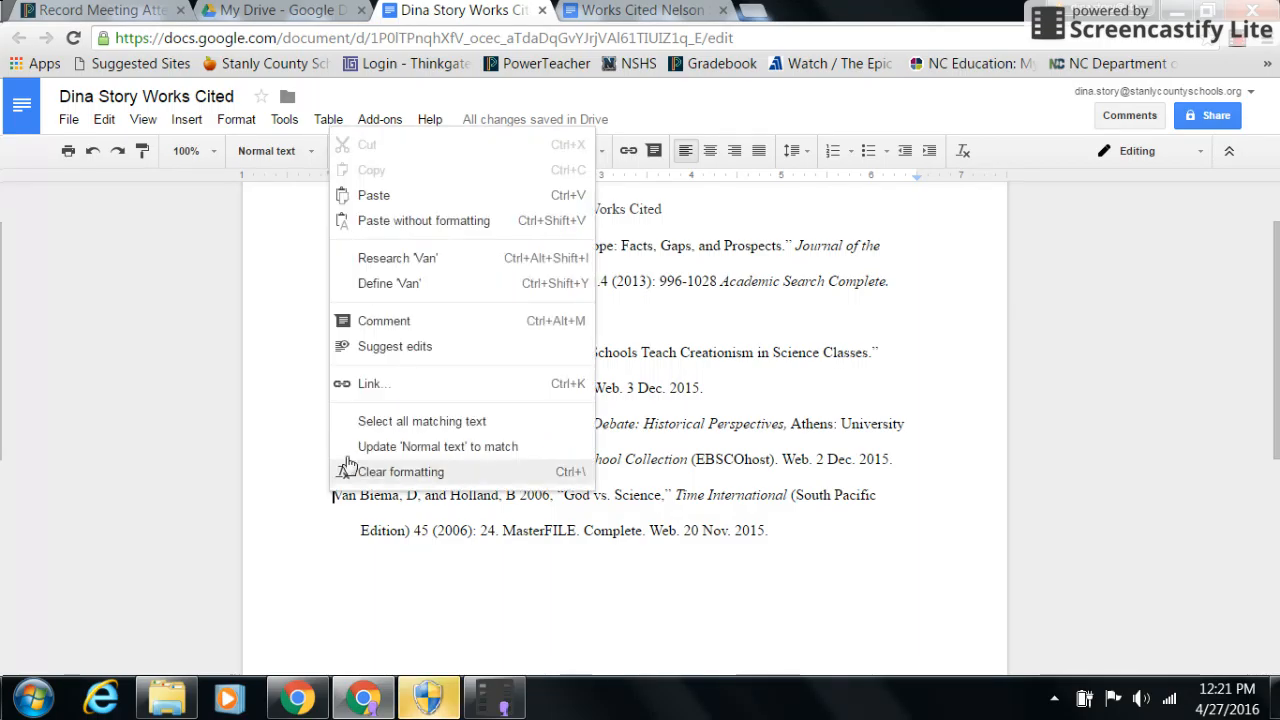
pyautogui.click(388, 207)
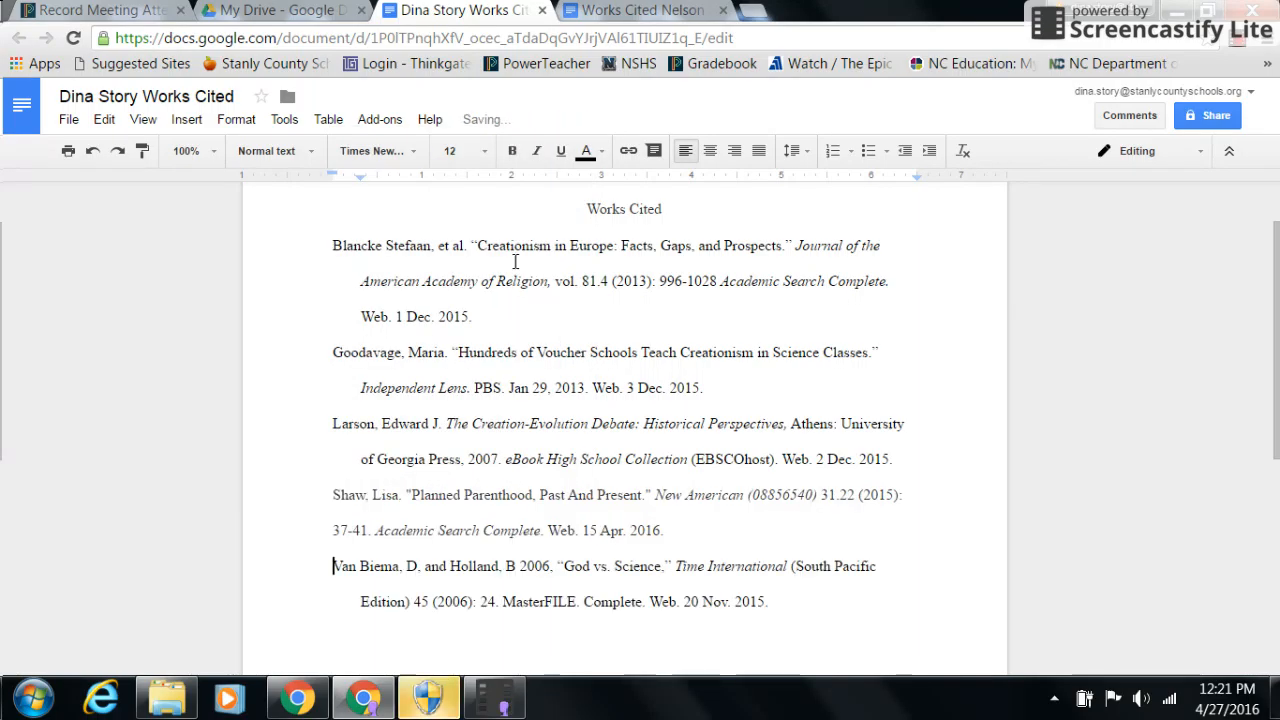
# Step: Undo the paste of the moved "Planned Parenthood, Past And Present" citation and redo it
pyautogui.tripleClick(968, 528)
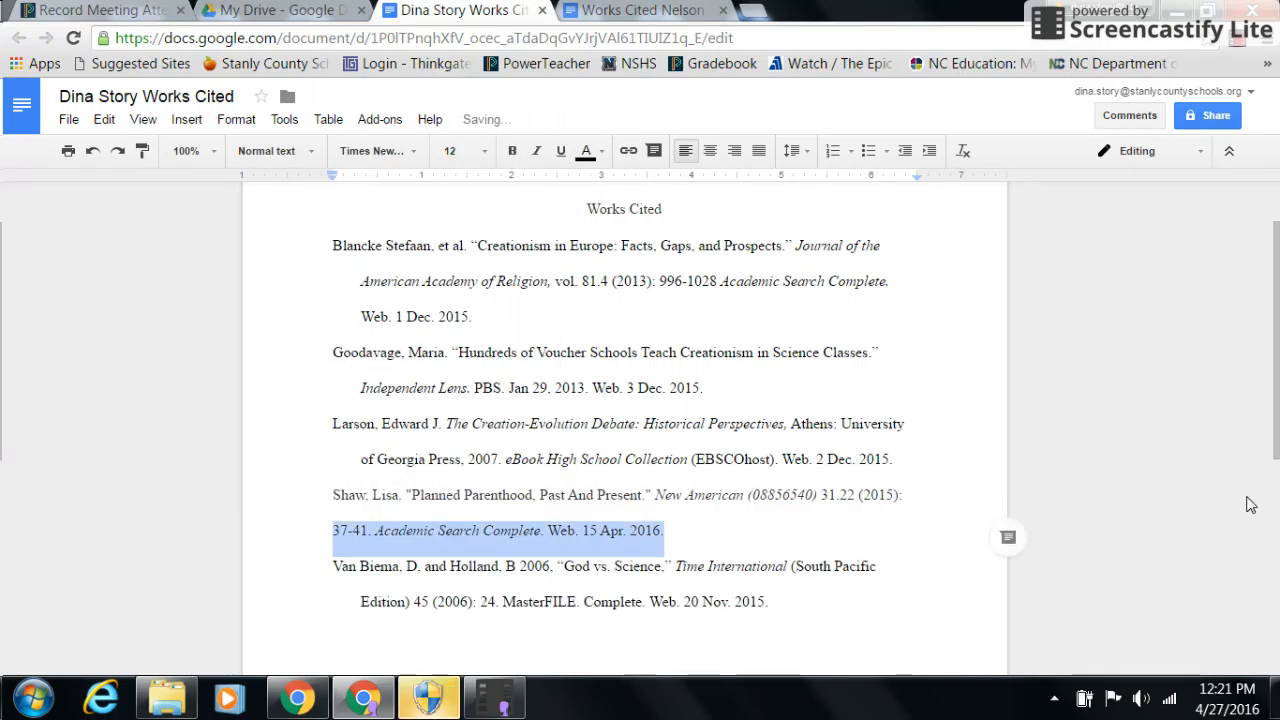
pyautogui.click(847, 524)
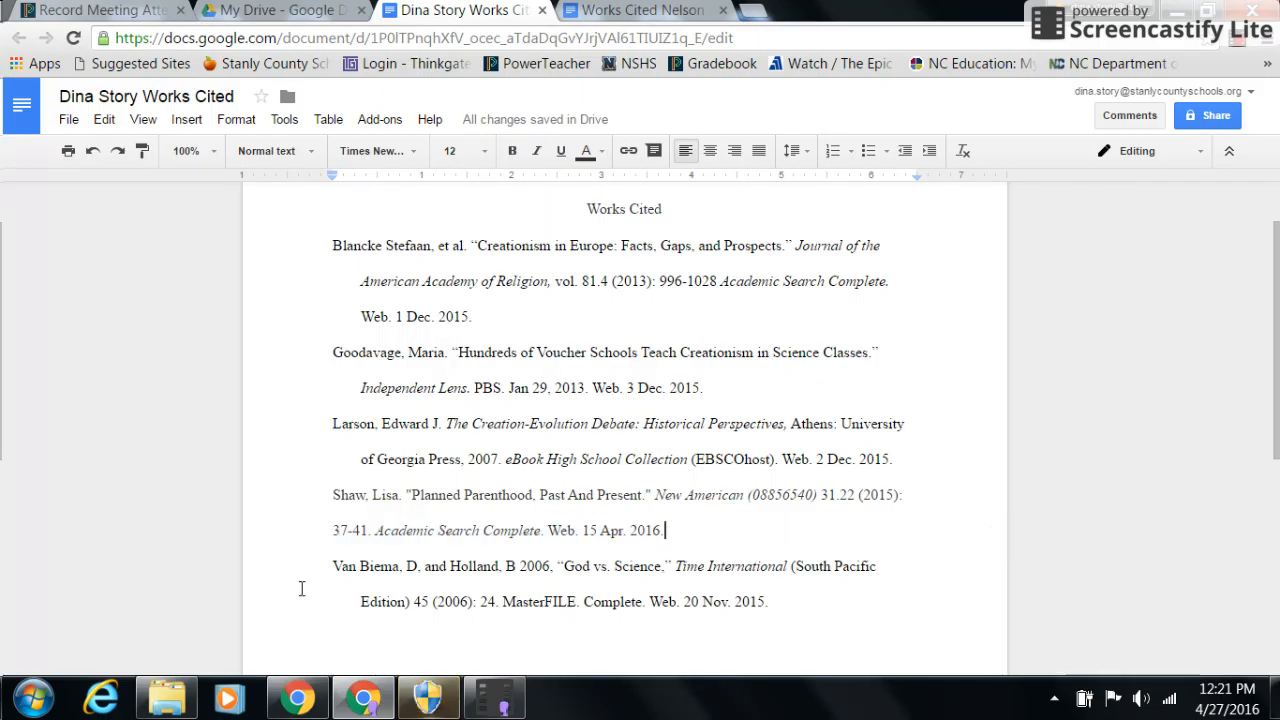
pyautogui.click(334, 535)
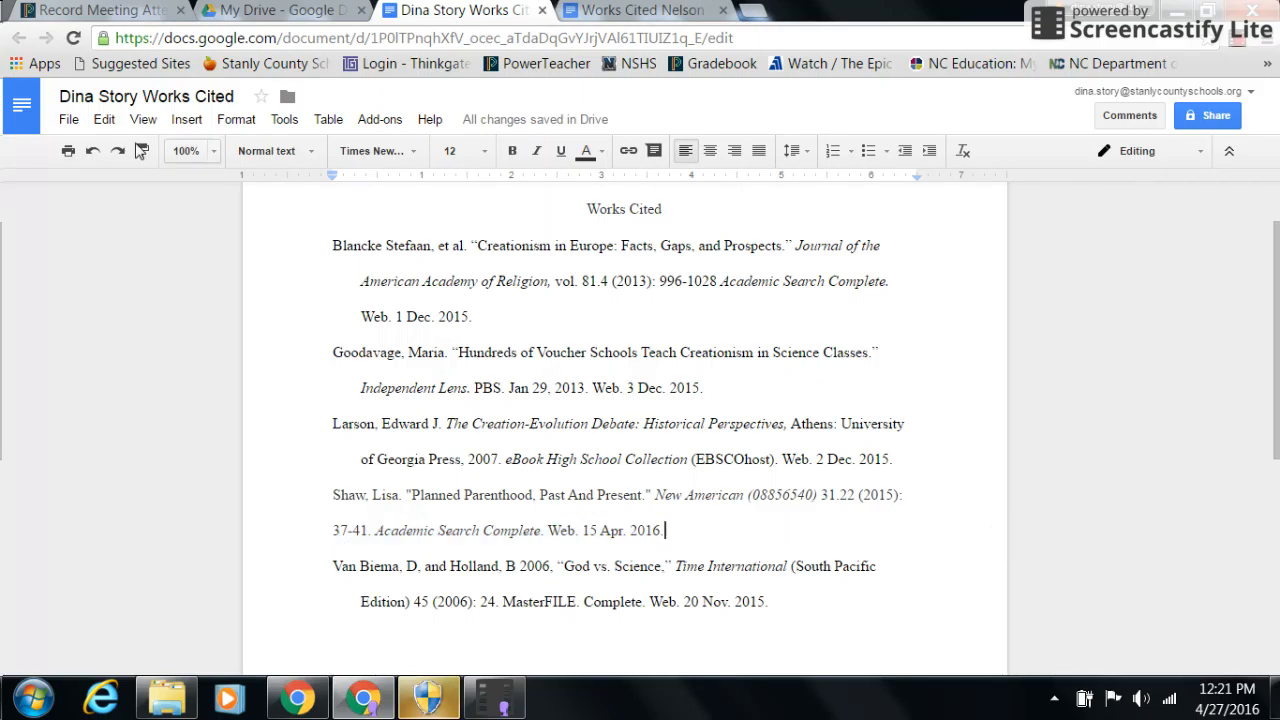
pyautogui.click(91, 151)
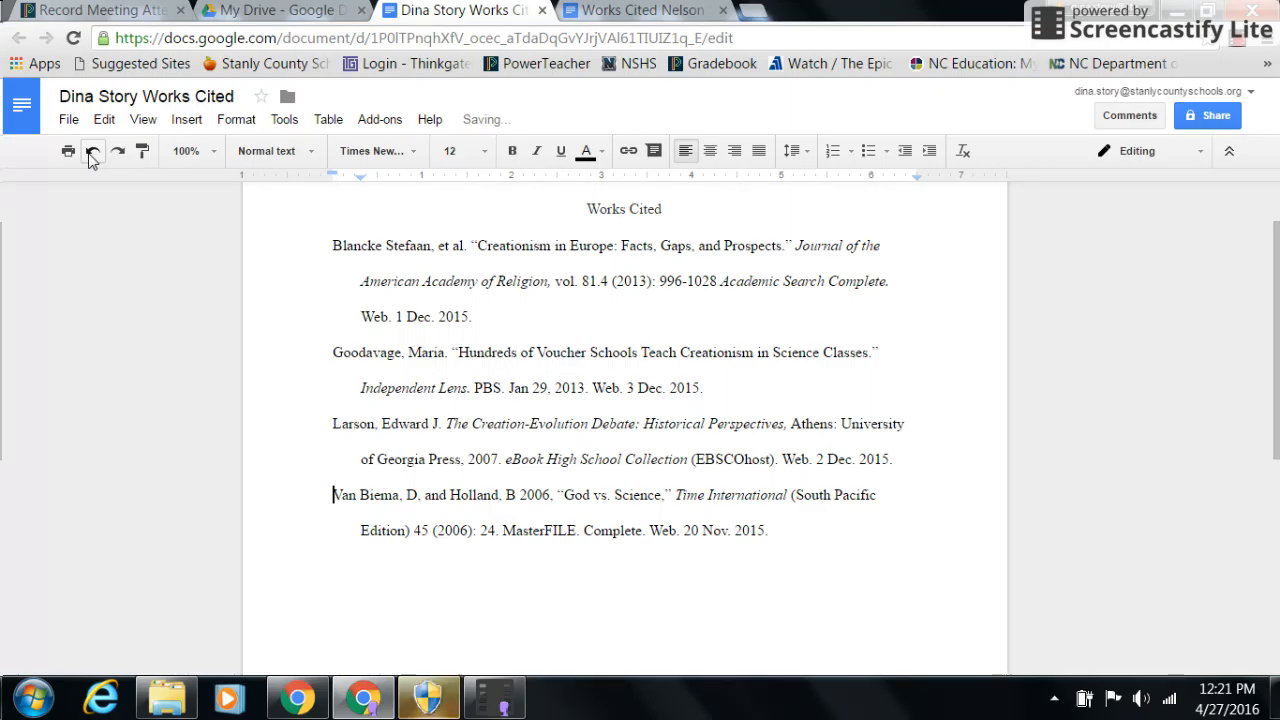
pyautogui.click(117, 152)
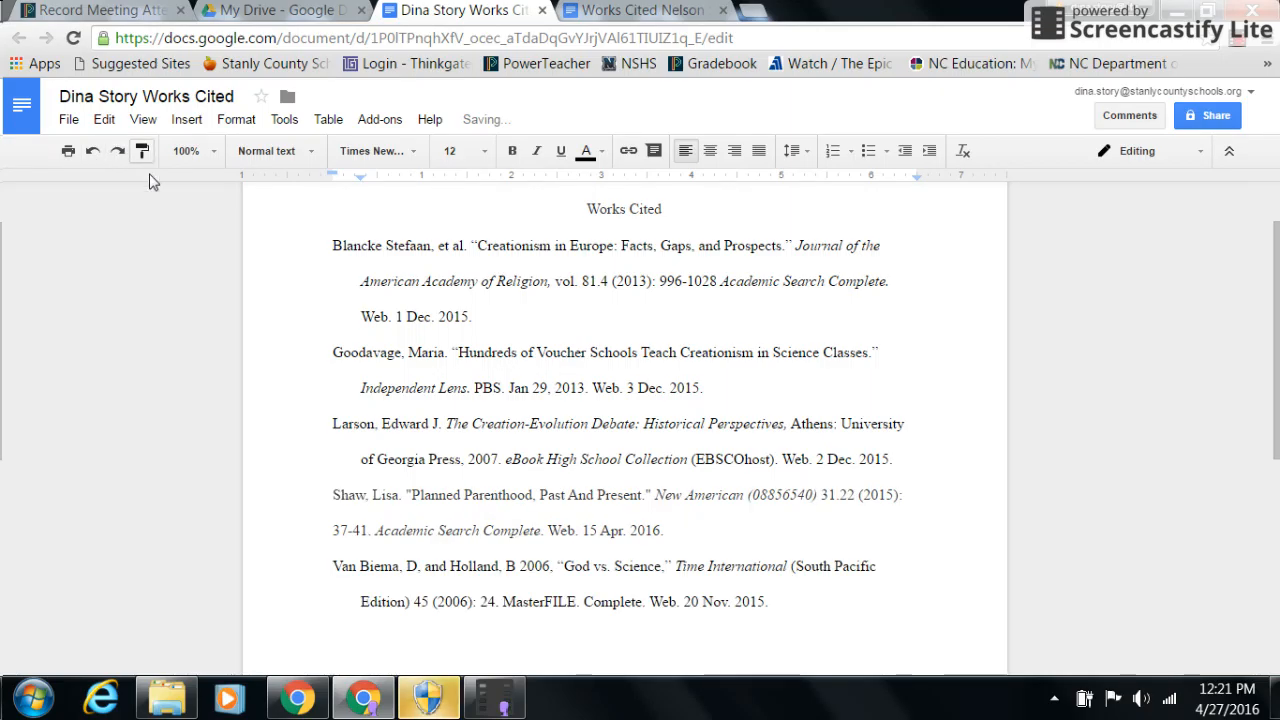
# Step: Remove the existing hanging indents from all five citations by setting their left indent to 0 on the ruler
pyautogui.moveTo(1279, 400); pyautogui.dragTo(1279, 390)
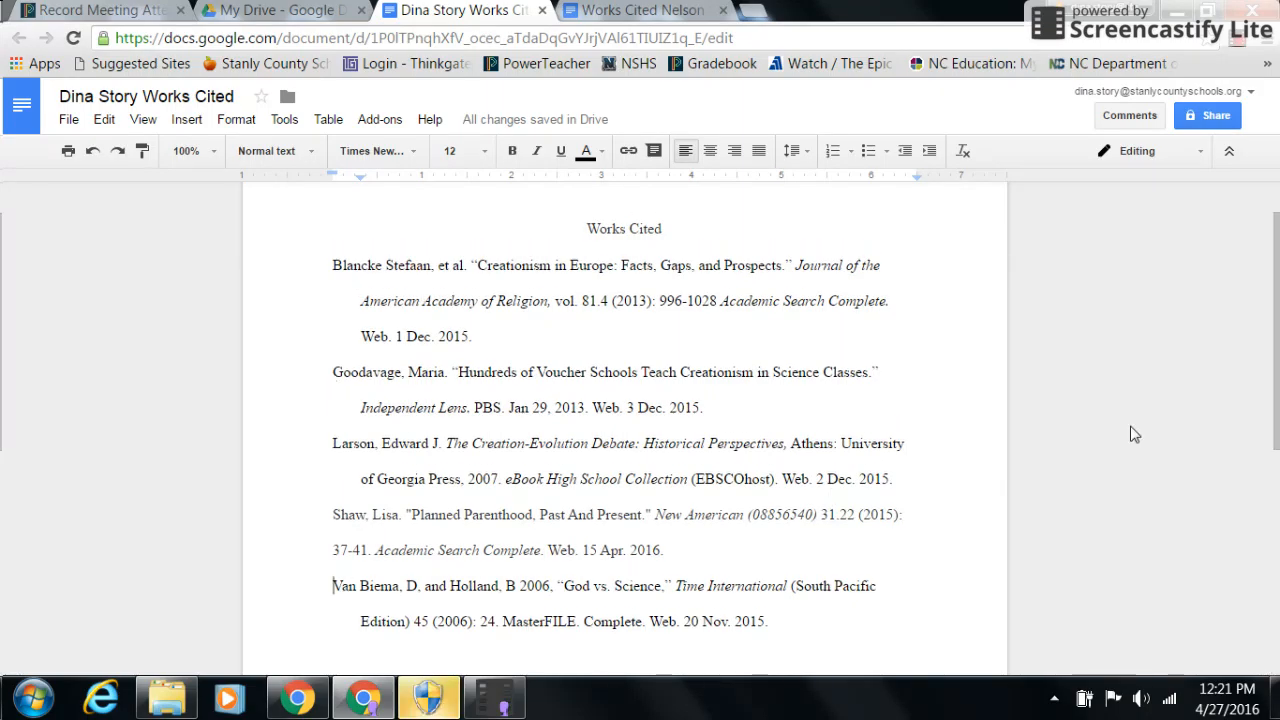
pyautogui.moveTo(1272, 386); pyautogui.dragTo(1274, 396)
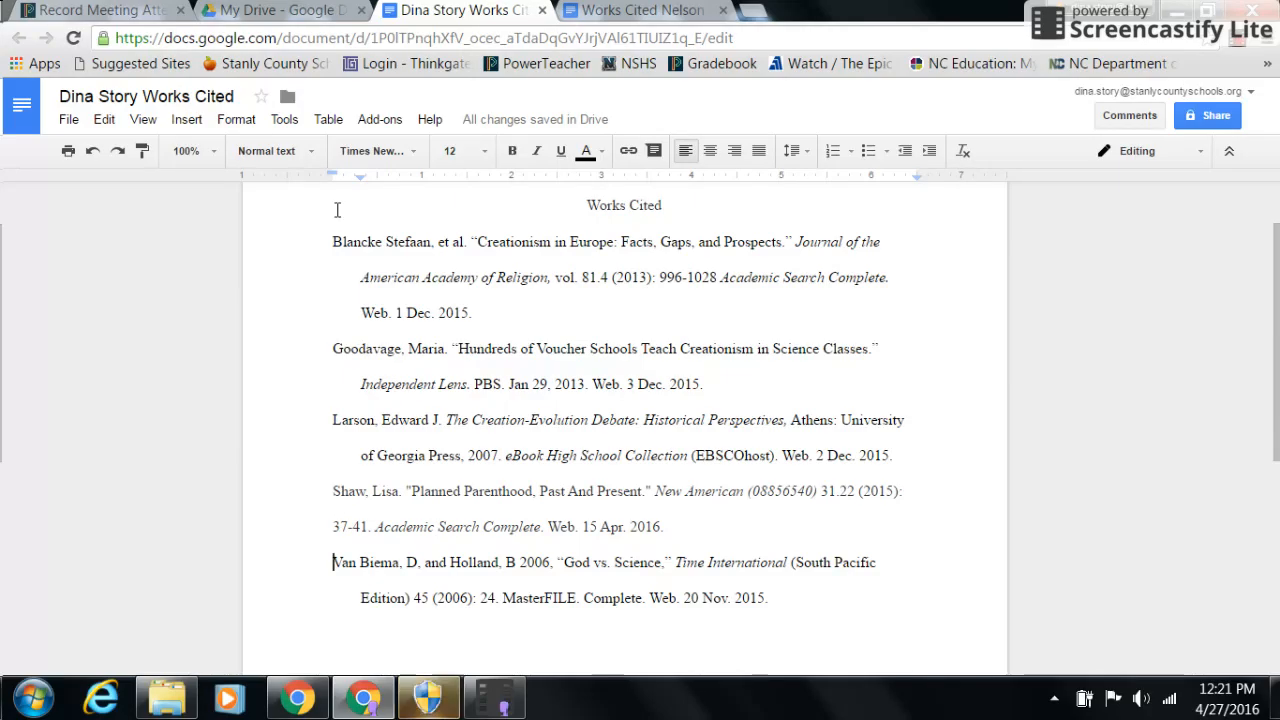
pyautogui.moveTo(328, 244); pyautogui.dragTo(954, 657)
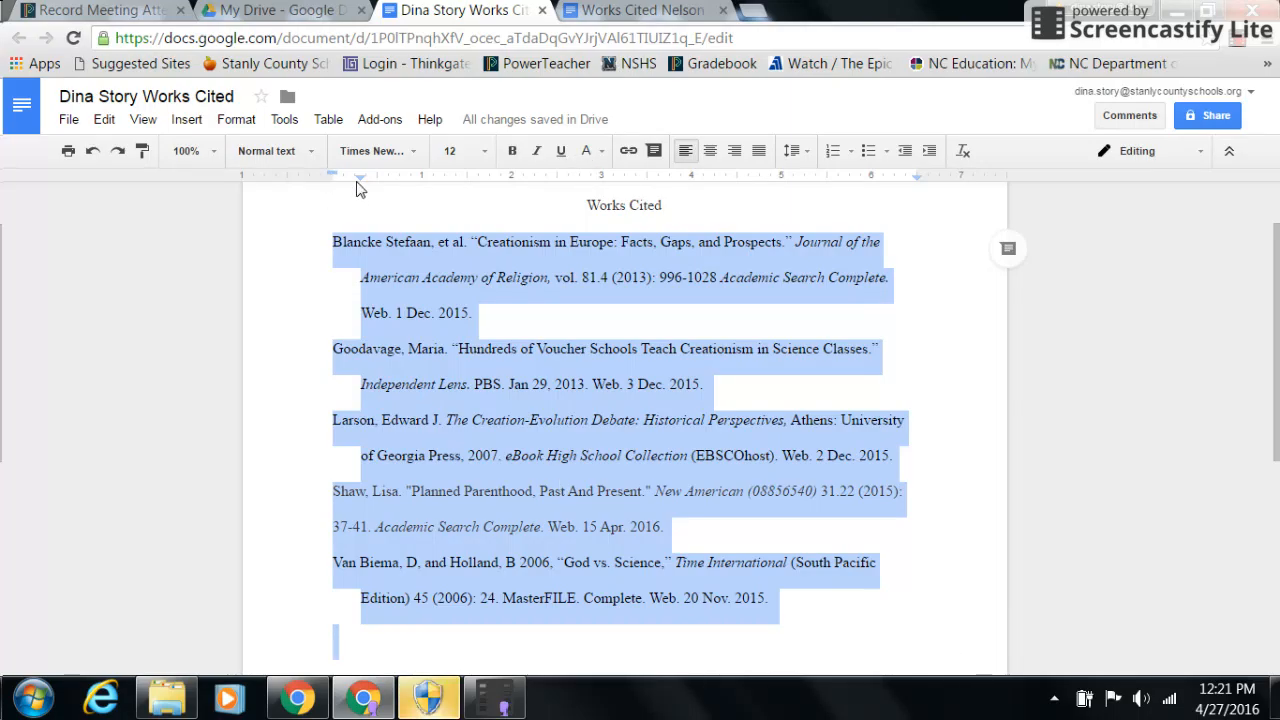
pyautogui.moveTo(360, 181)
pyautogui.mouseDown()
pyautogui.moveTo(304, 177)
pyautogui.moveTo(328, 180)
pyautogui.mouseUp()
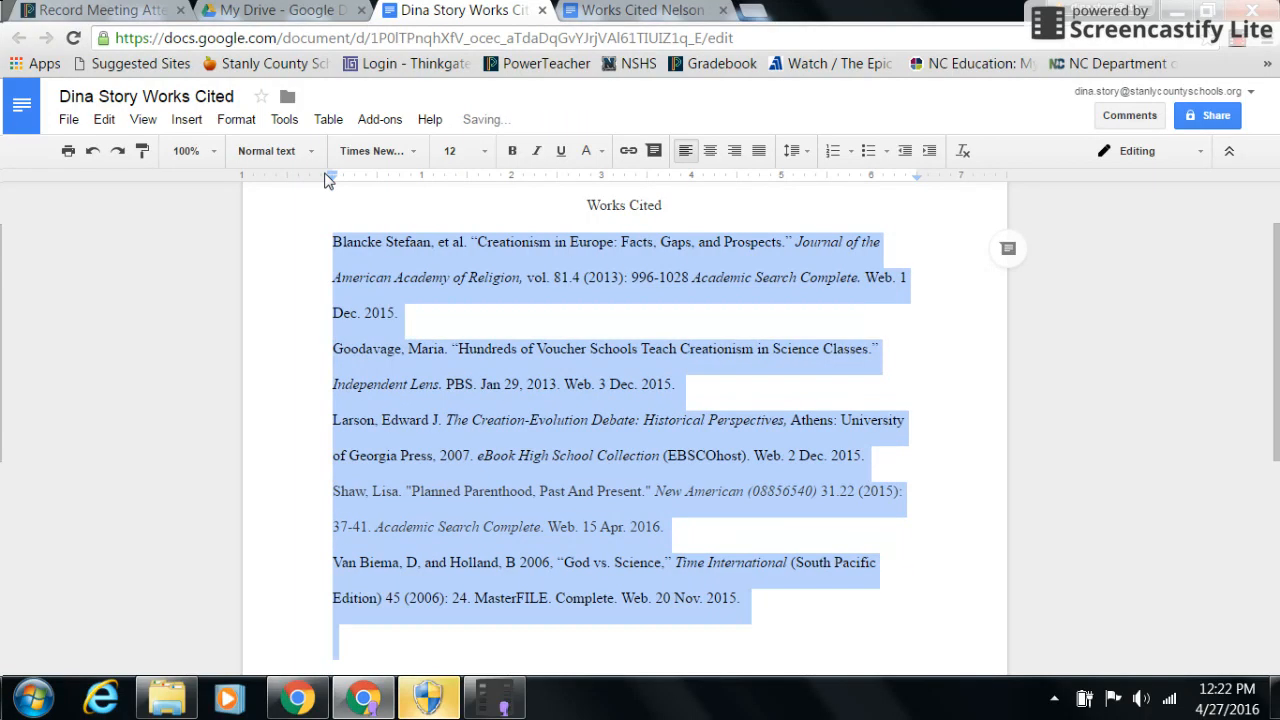
pyautogui.click(447, 332)
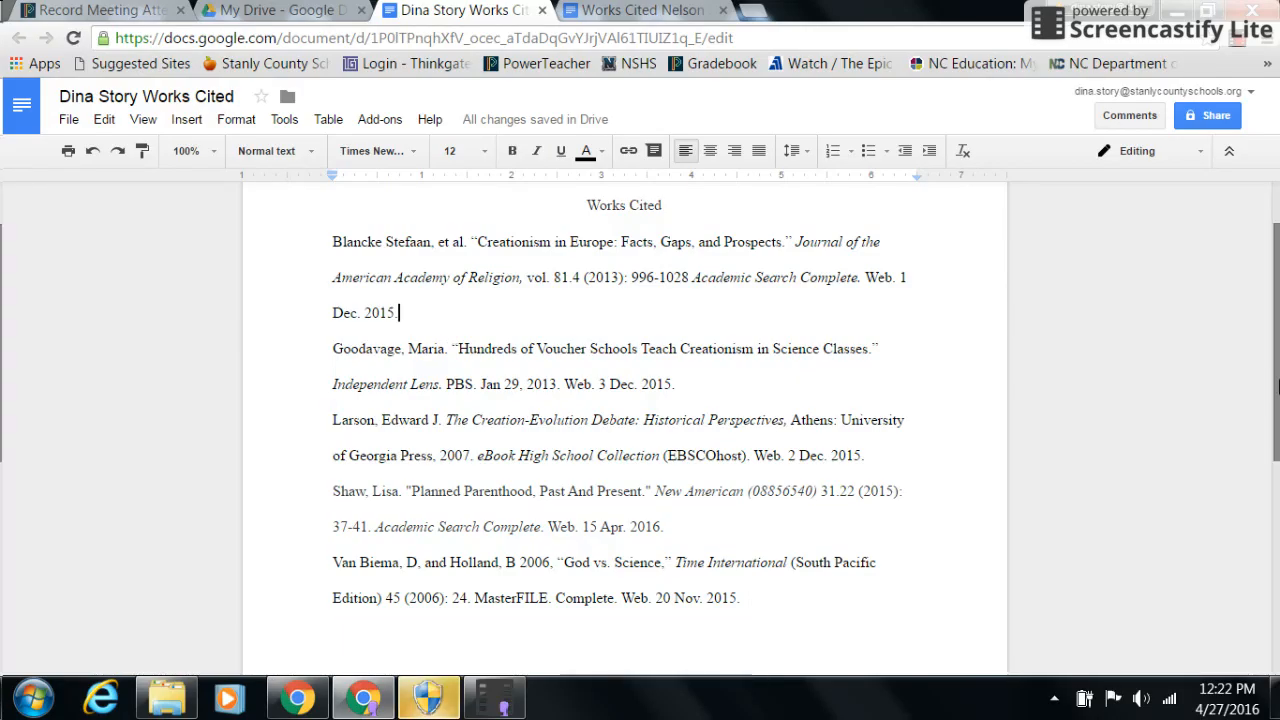
pyautogui.scroll(-1, 1277, 388)
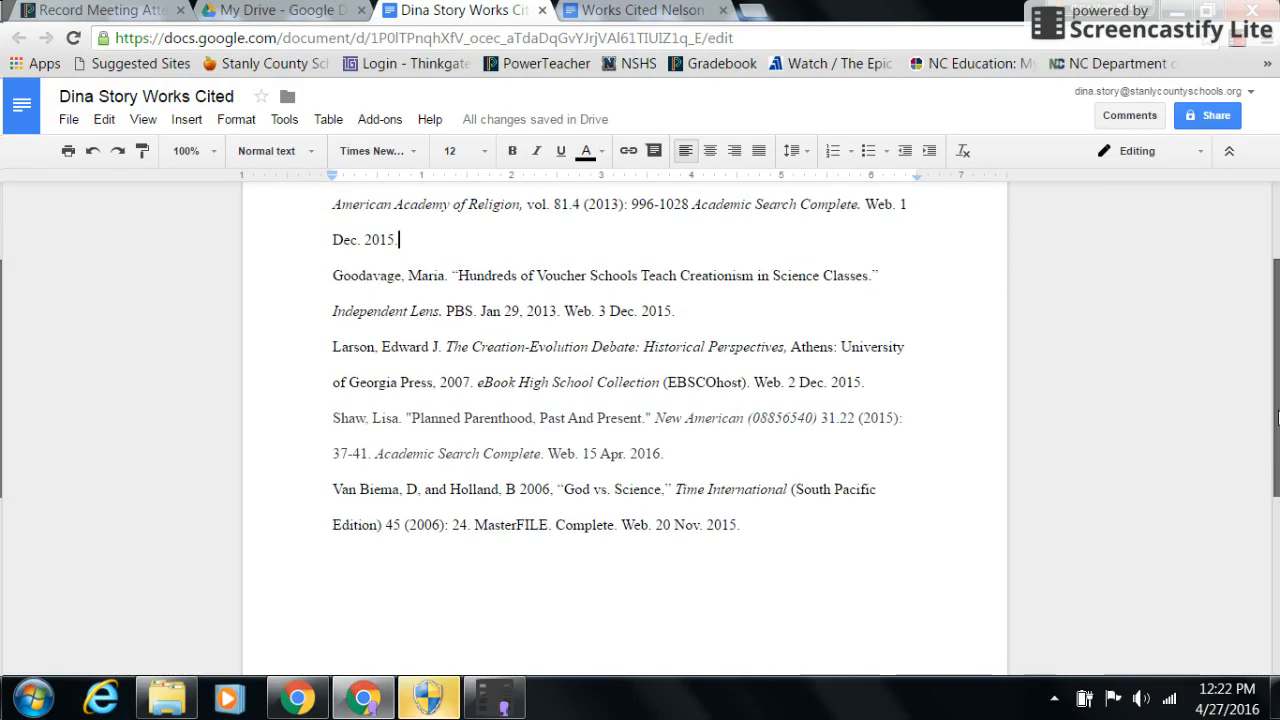
pyautogui.scroll(1, 1277, 388)
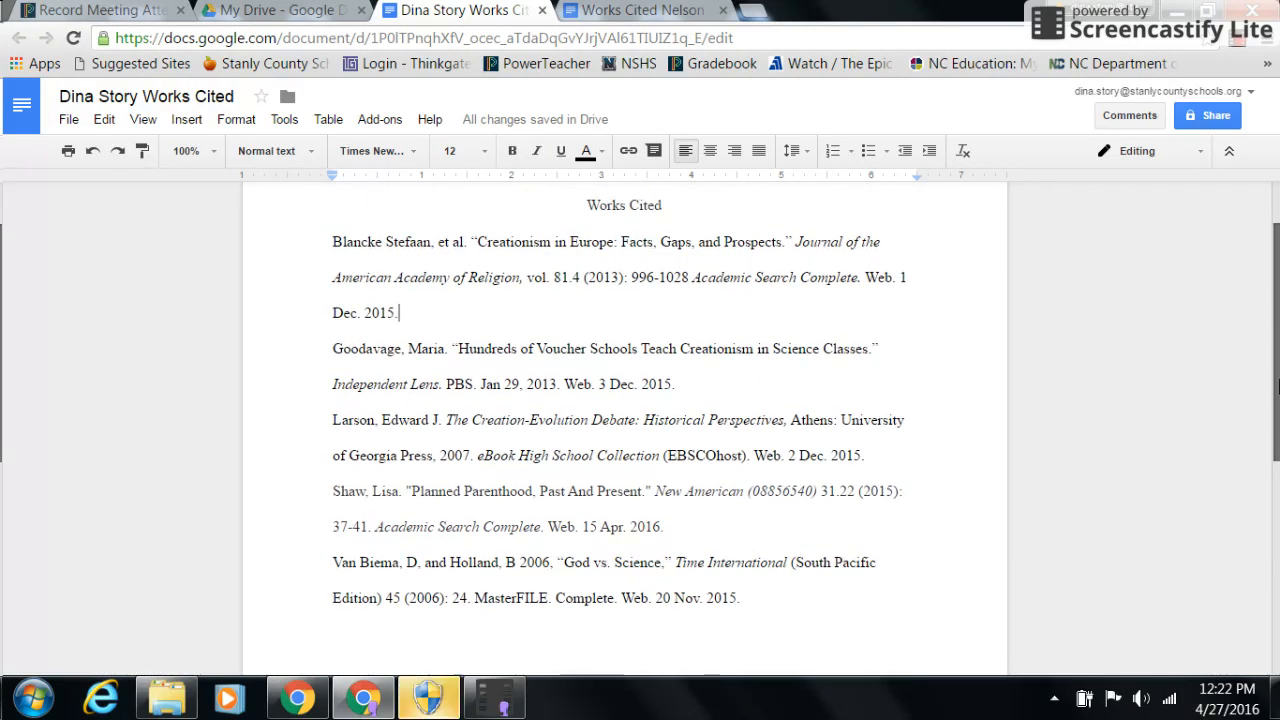
pyautogui.scroll(1, 1277, 388)
pyautogui.scroll(-1, 1277, 383)
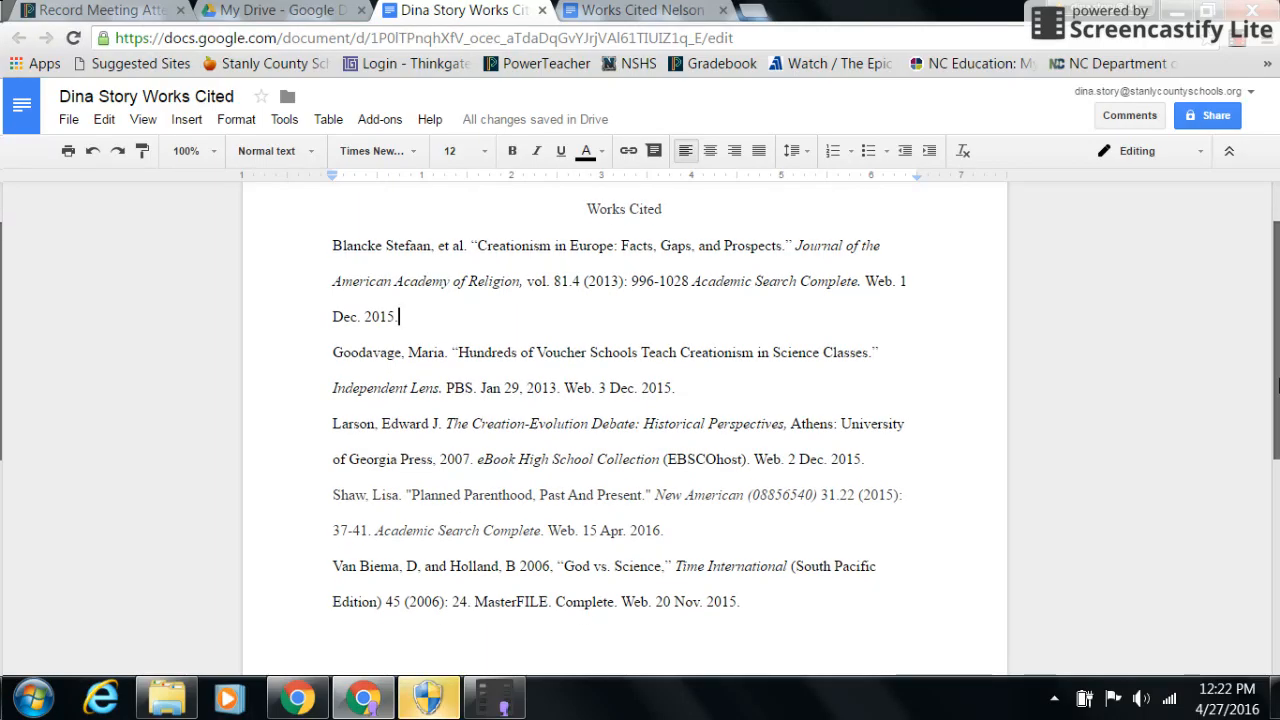
pyautogui.scroll(-1, 1277, 388)
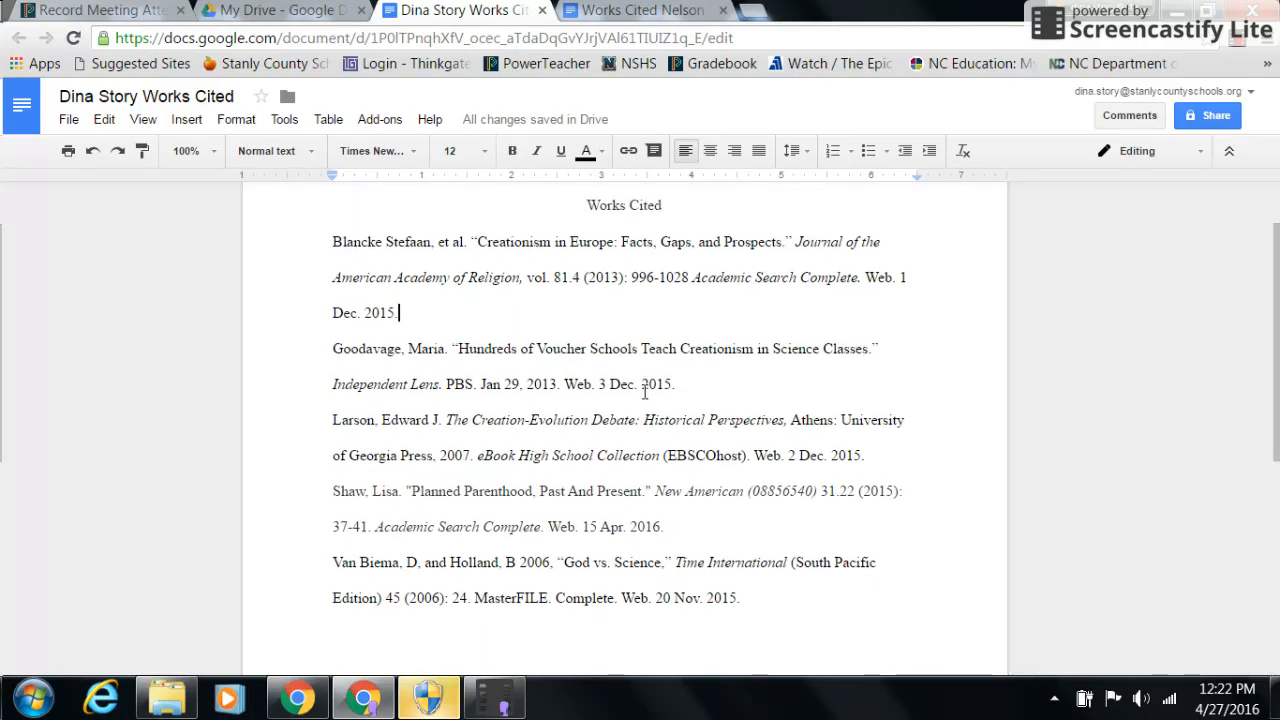
# Step: Give all five citations a hanging indent, with the left indent at 0.5 inch and the first-line indent at 0
pyautogui.click(332, 242)
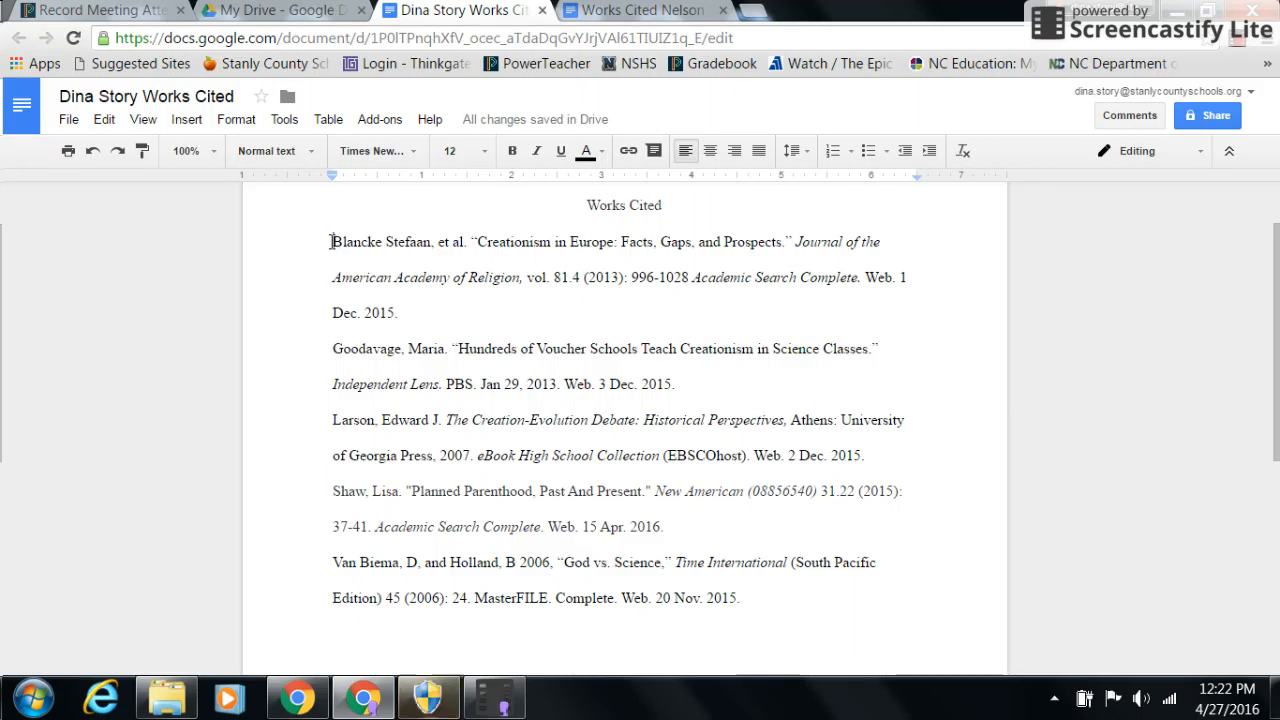
pyautogui.moveTo(332, 242); pyautogui.dragTo(766, 634)
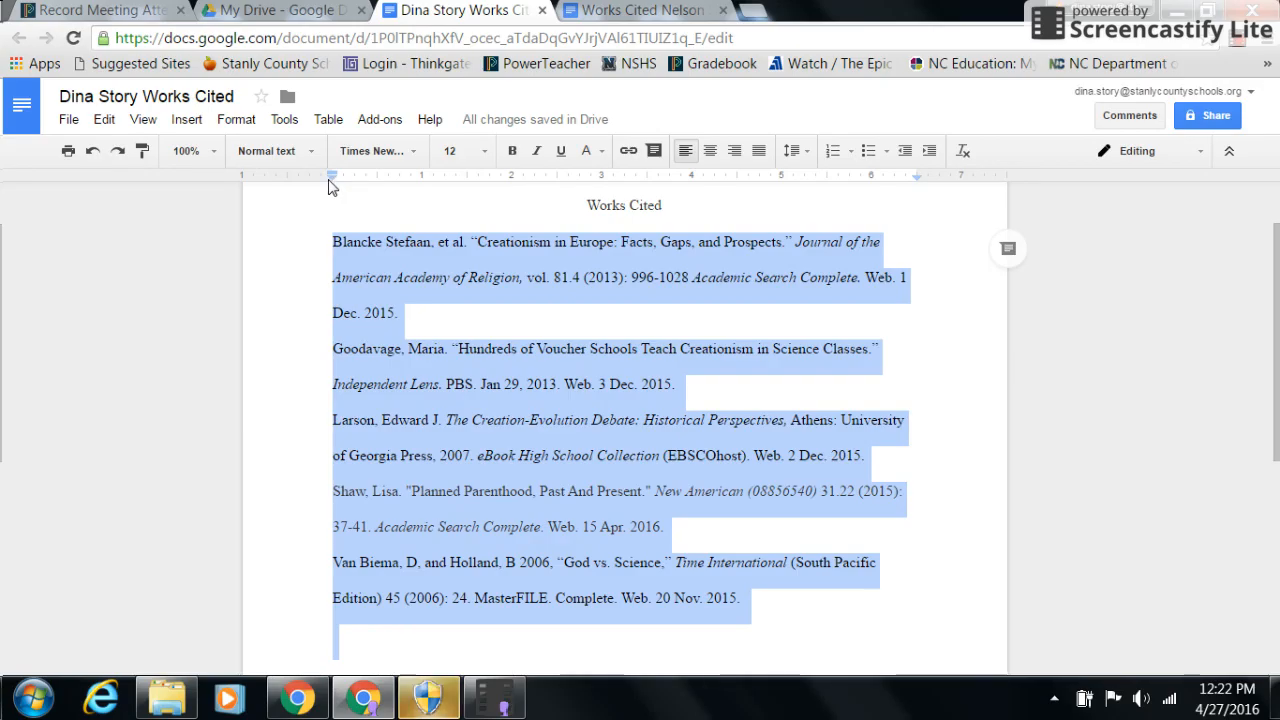
pyautogui.moveTo(332, 187); pyautogui.dragTo(376, 180)
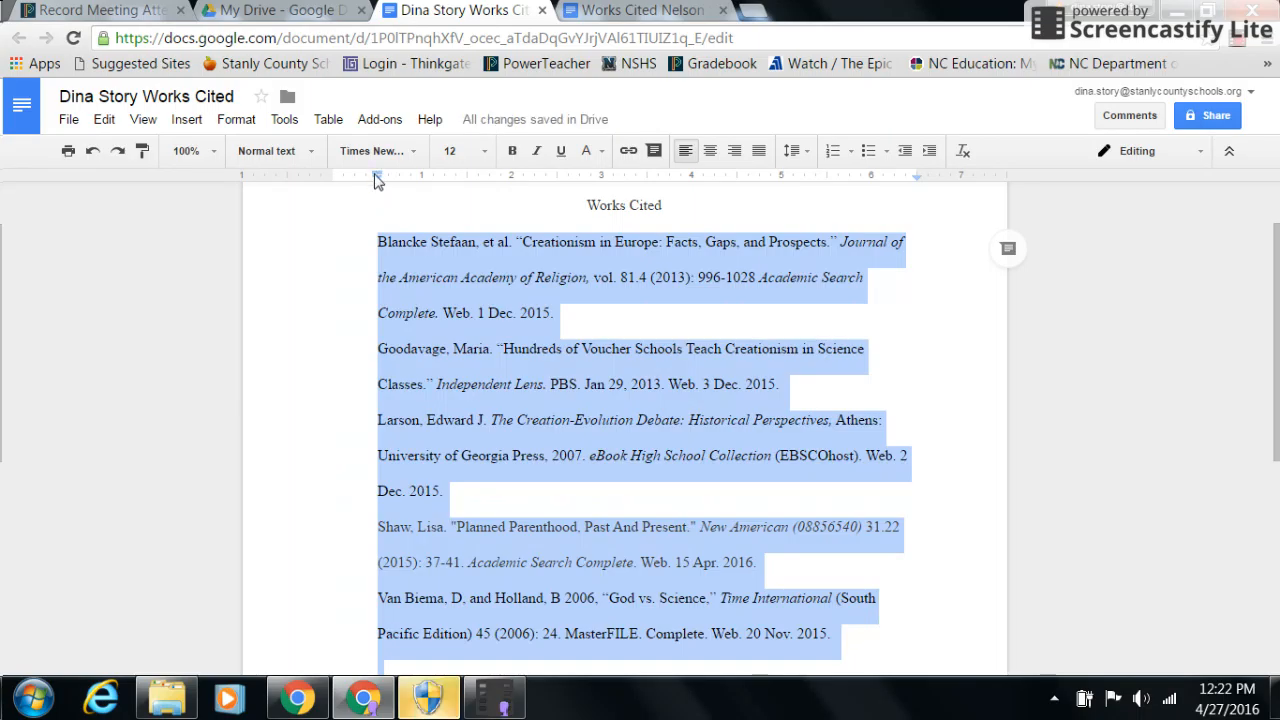
pyautogui.moveTo(376, 180); pyautogui.dragTo(333, 180)
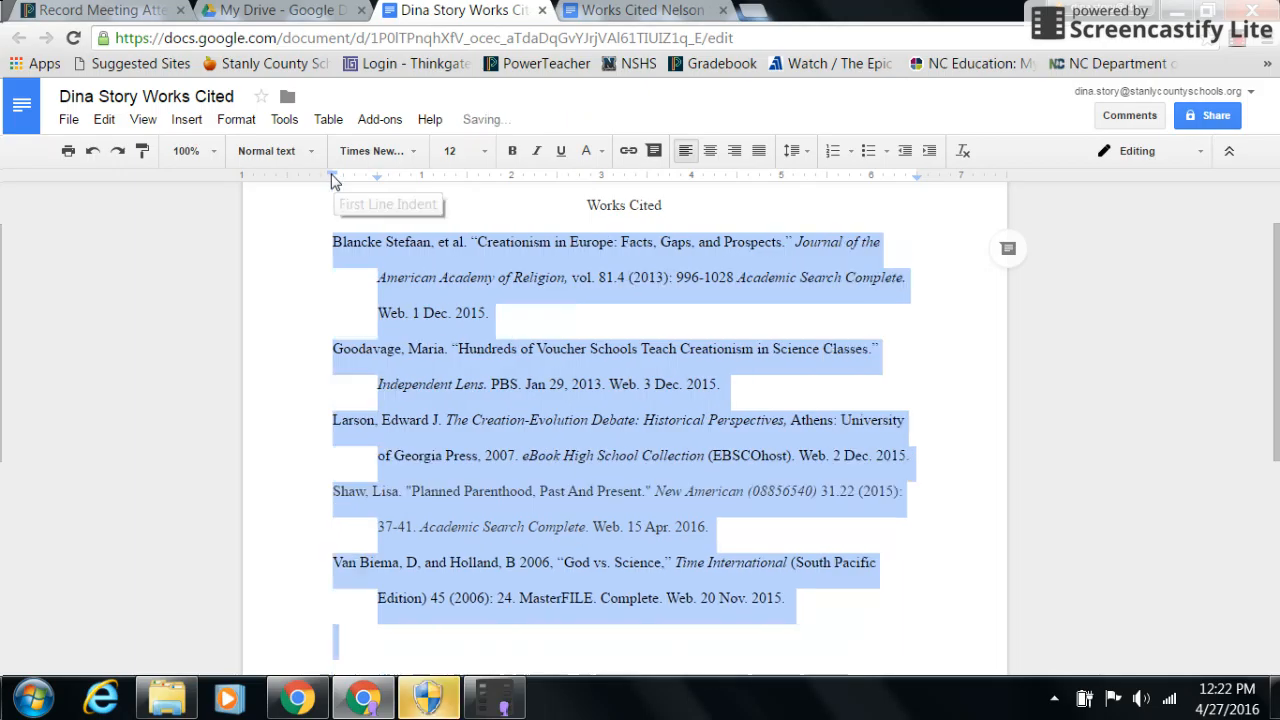
pyautogui.click(357, 313)
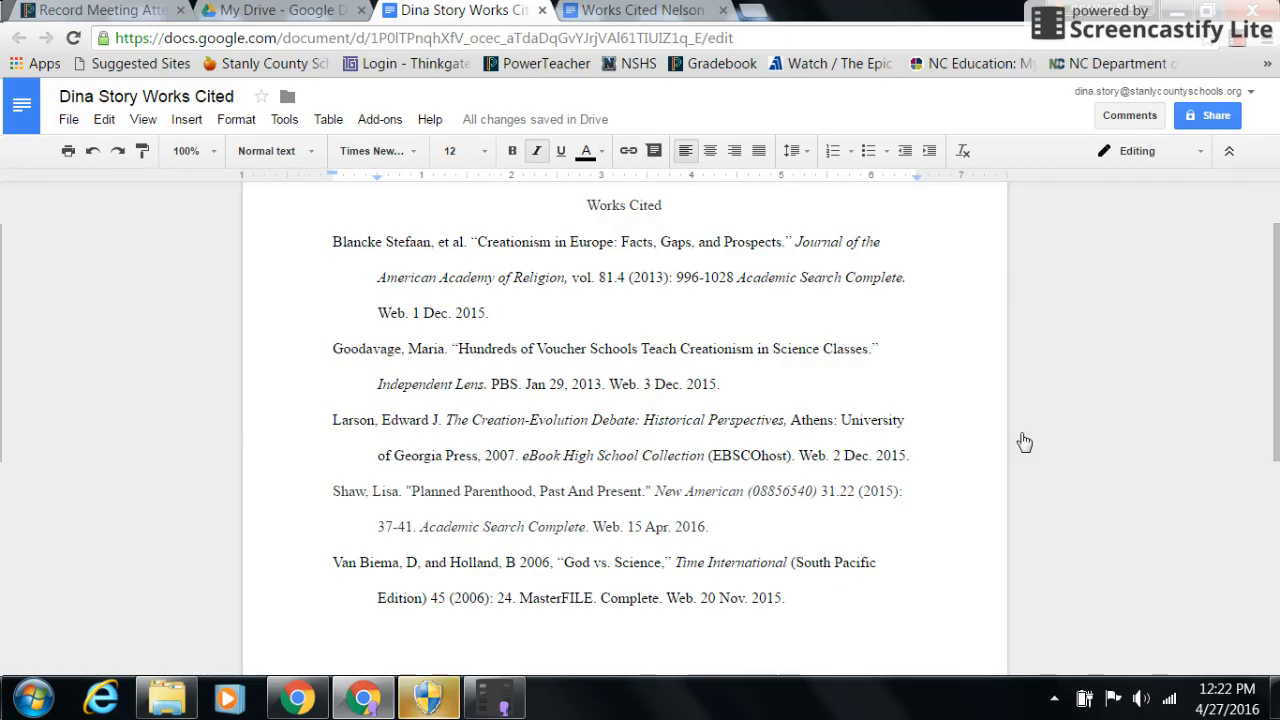
pyautogui.moveTo(1278, 360)
pyautogui.mouseDown()
pyautogui.moveTo(1278, 411)
pyautogui.moveTo(1277, 371)
pyautogui.mouseUp()
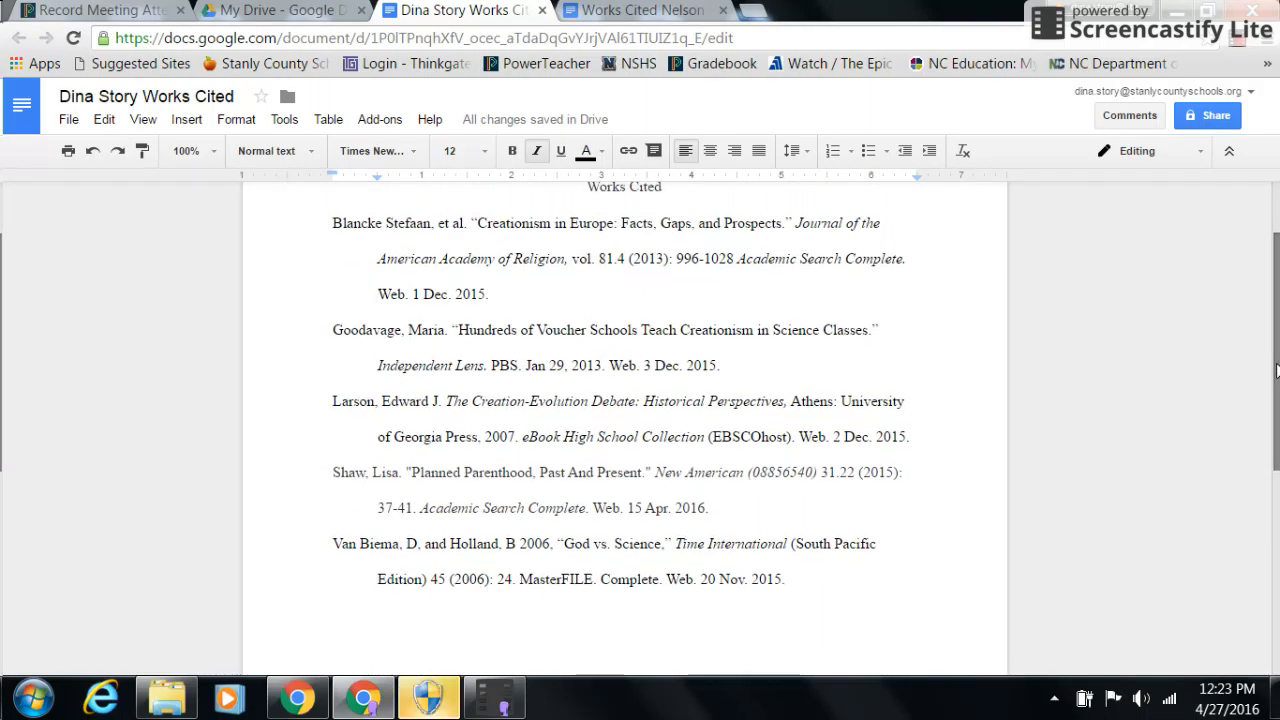
pyautogui.moveTo(1276, 370); pyautogui.dragTo(1276, 365)
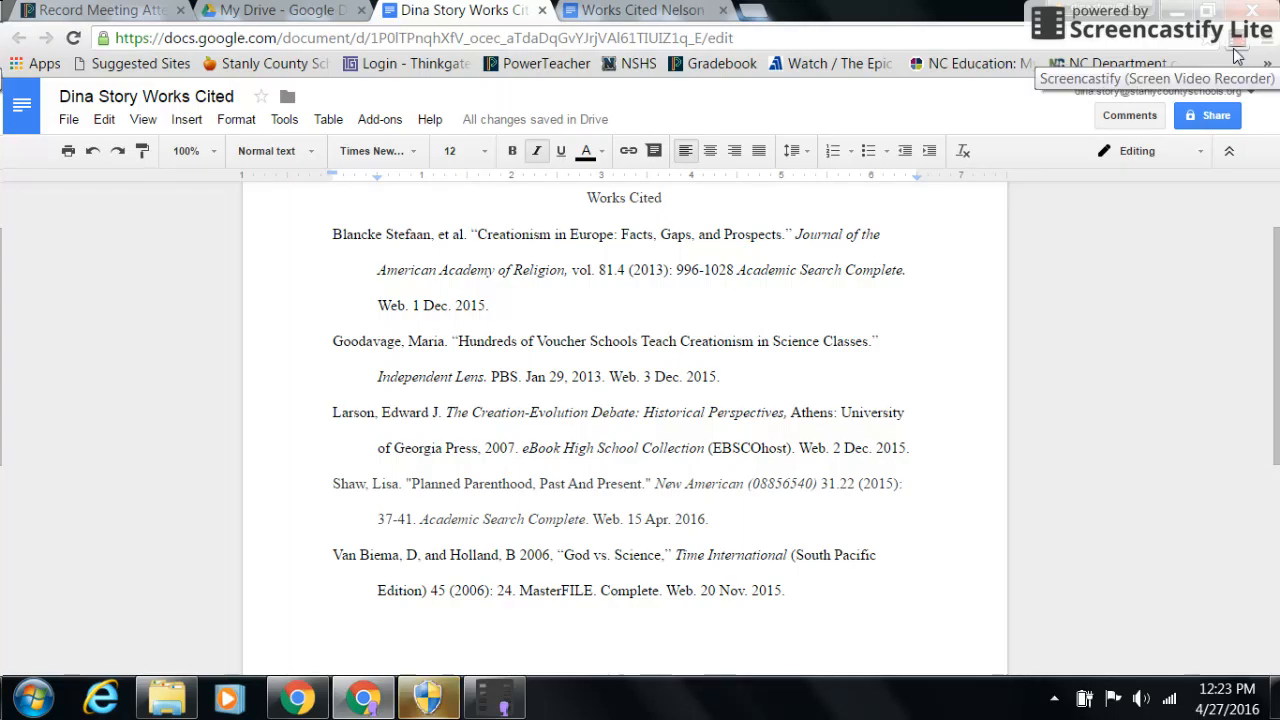
pyautogui.click(1236, 44)
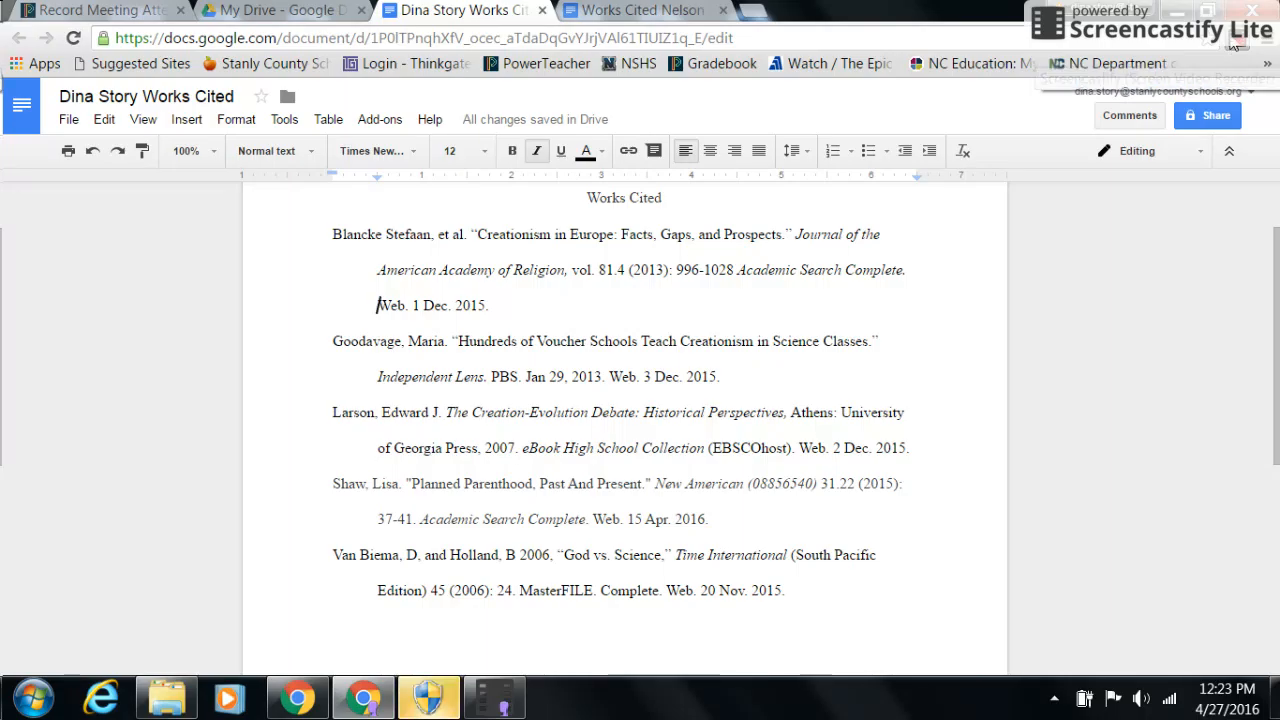